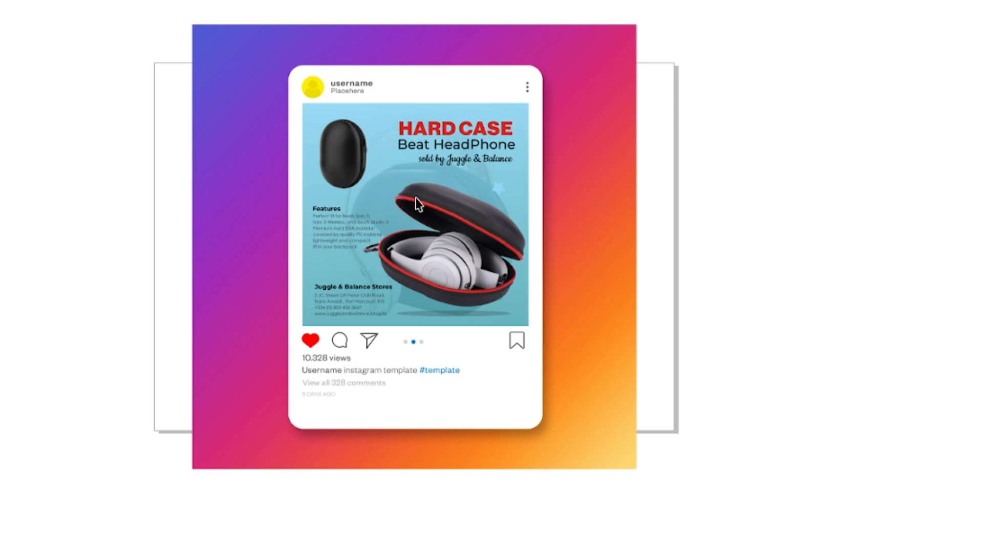
Examine the finished Instagram mockup of the HARD CASE headphone flyer on page 3.
click(474, 203)
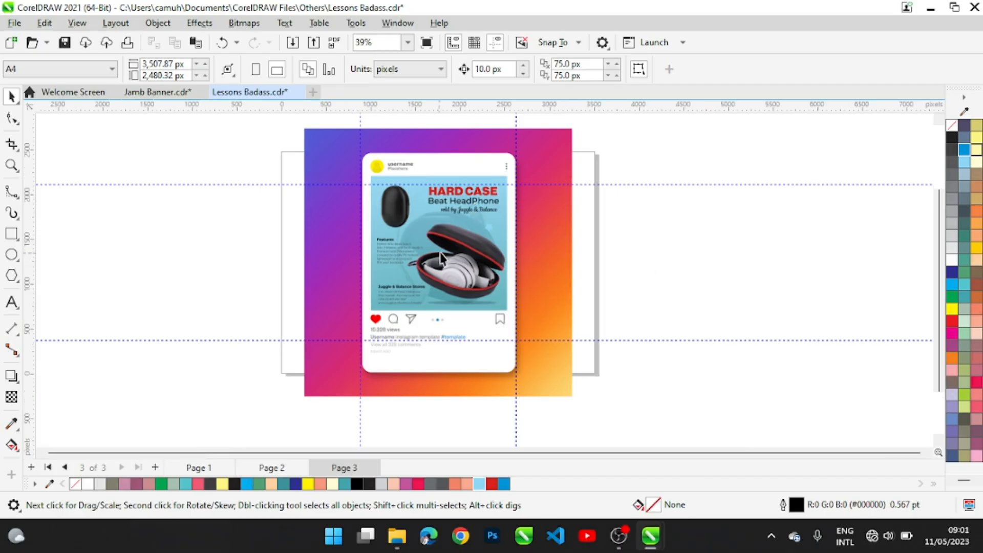
key(z)
drag(281, 139, 587, 407)
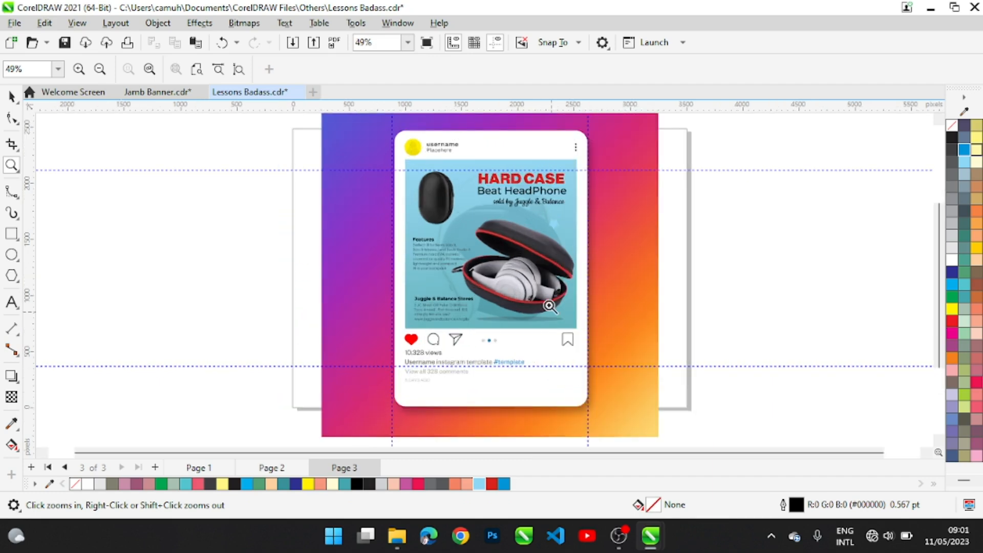
drag(365, 146, 618, 392)
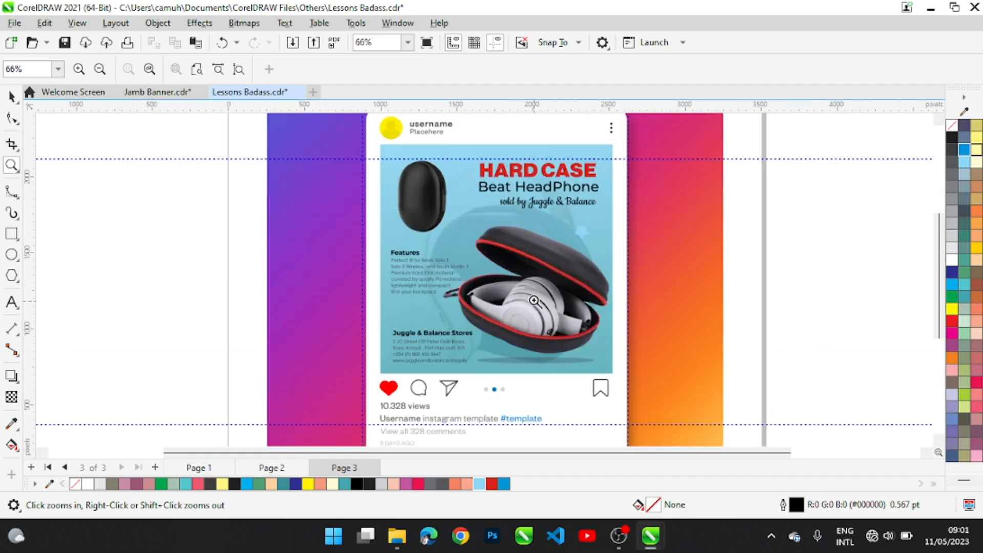
right_click(509, 251)
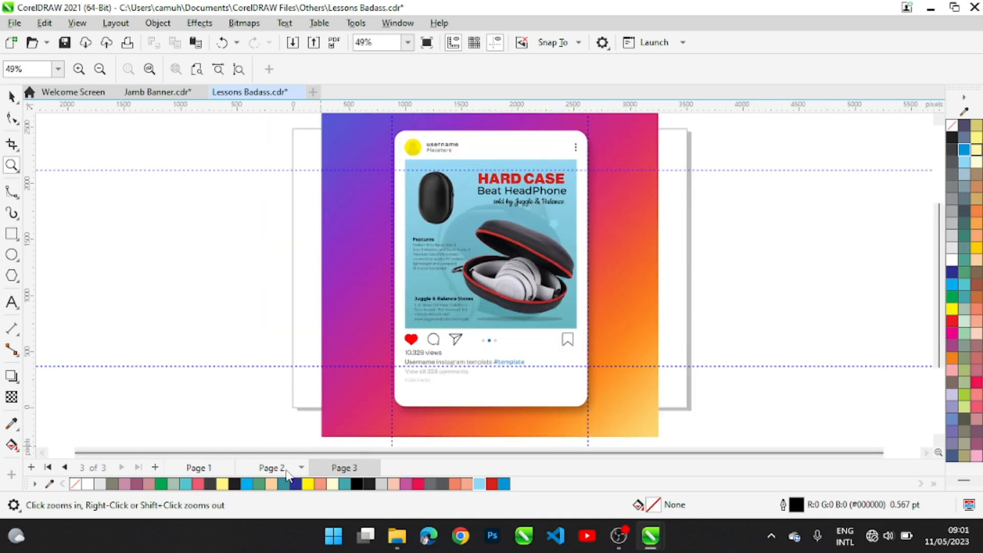
Open page 2 and examine the finished HARD CASE flyer and its headline text.
click(276, 467)
right_click(318, 268)
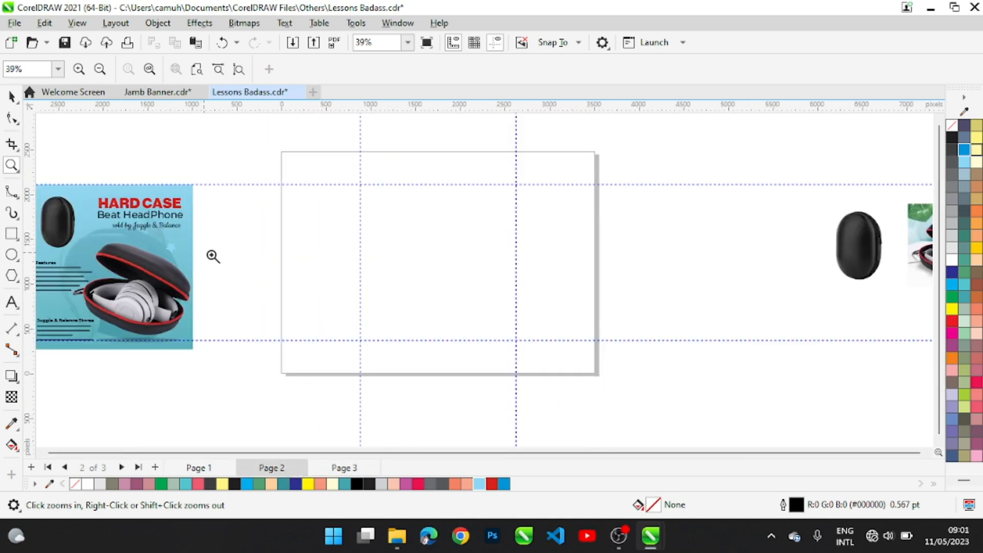
right_click(206, 254)
drag(91, 172, 217, 312)
drag(306, 130, 608, 406)
key(space)
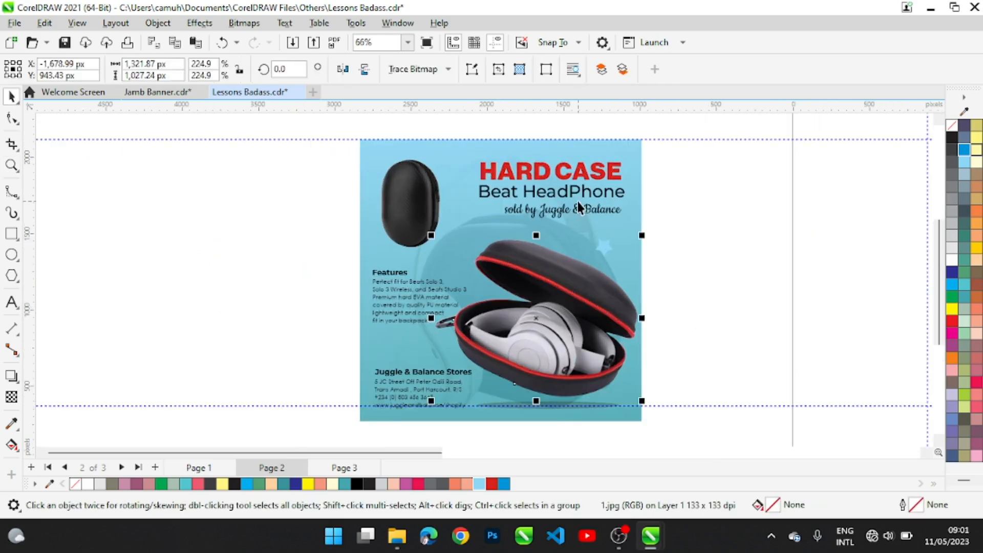
click(577, 197)
click(576, 178)
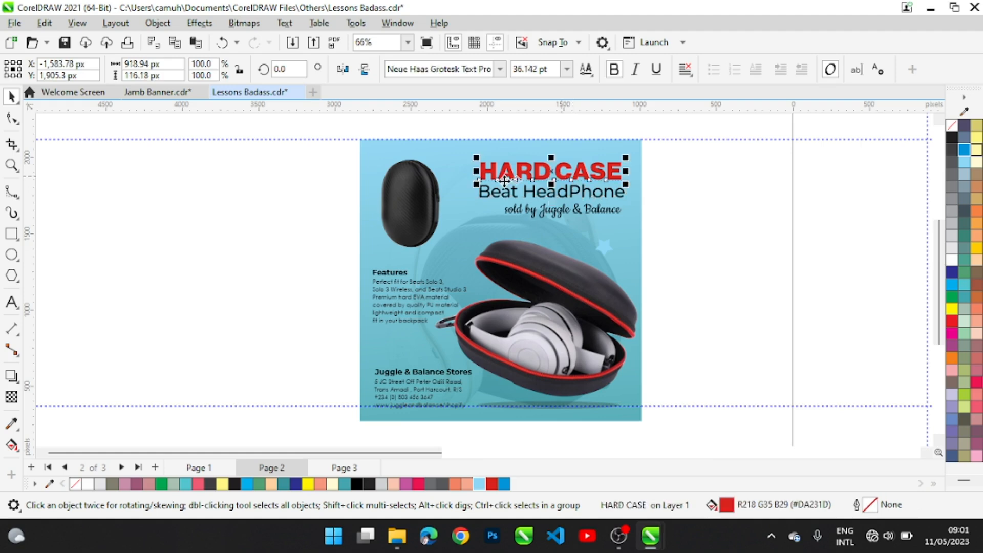
click(435, 192)
Adjust the spacing of the three product photos lined up beside the page.
key(z)
right_click(684, 289)
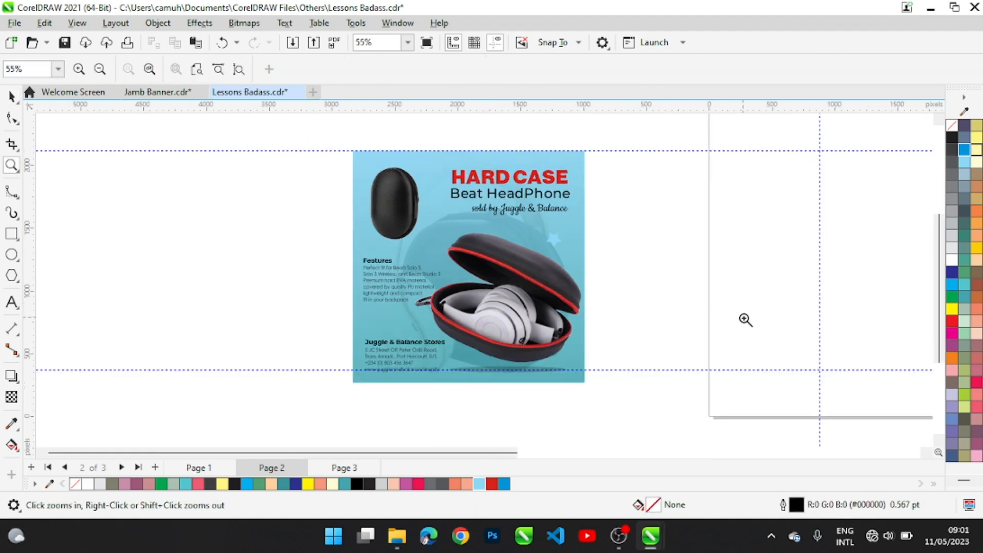
right_click(730, 308)
drag(546, 188, 726, 285)
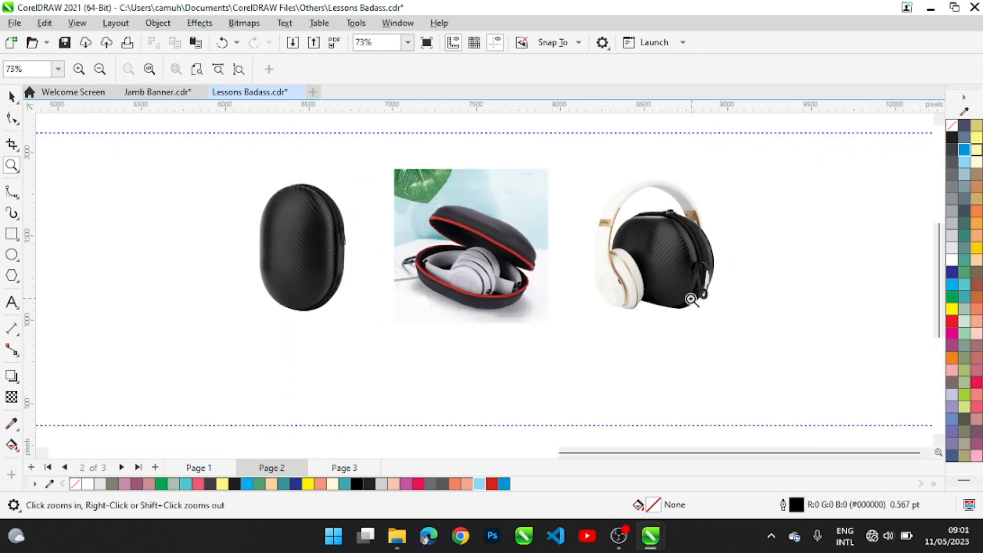
key(space)
drag(652, 253, 624, 245)
drag(339, 256, 353, 249)
drag(456, 256, 468, 257)
click(614, 241)
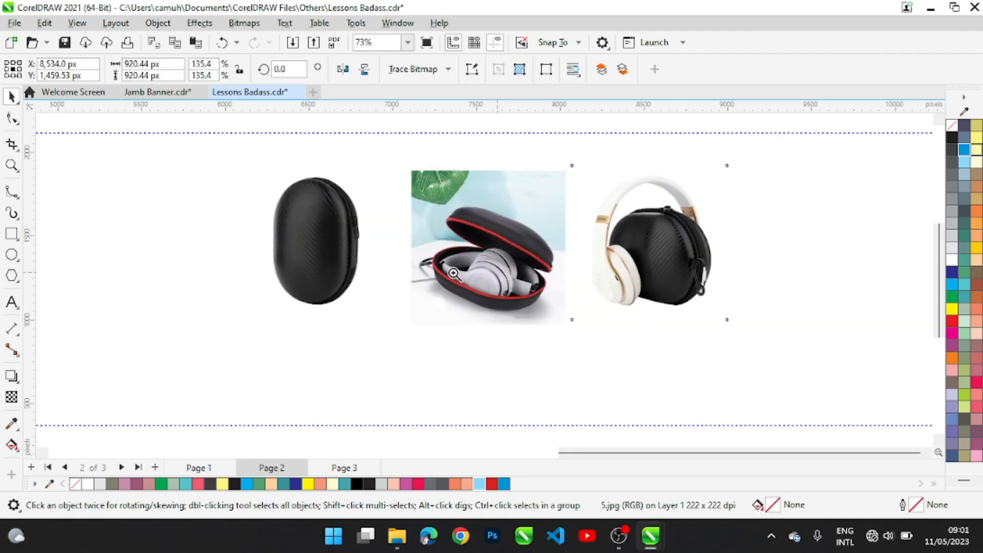
Draw a square of about 1962 × 1962 px centred on the blank page.
key(z)
right_click(435, 257)
drag(219, 156, 487, 313)
key(space)
click(565, 285)
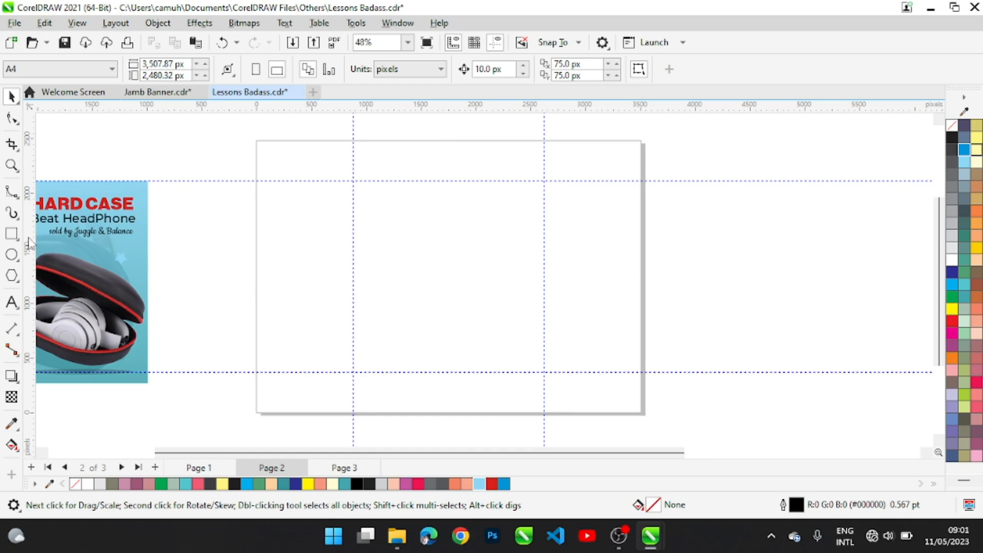
click(12, 234)
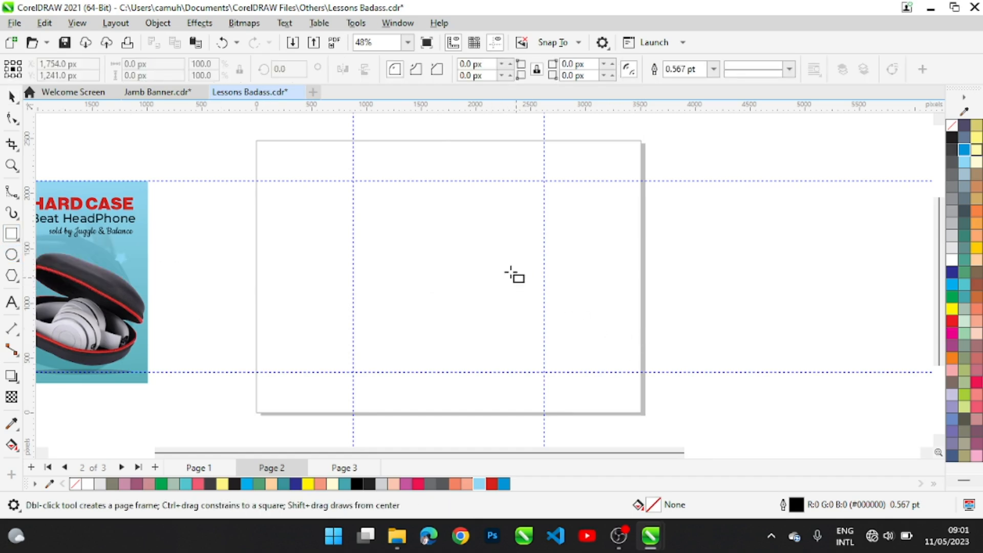
mouse_move(339, 167)
mouse_down()
mouse_move(417, 285)
mouse_move(526, 382)
mouse_move(540, 383)
mouse_up()
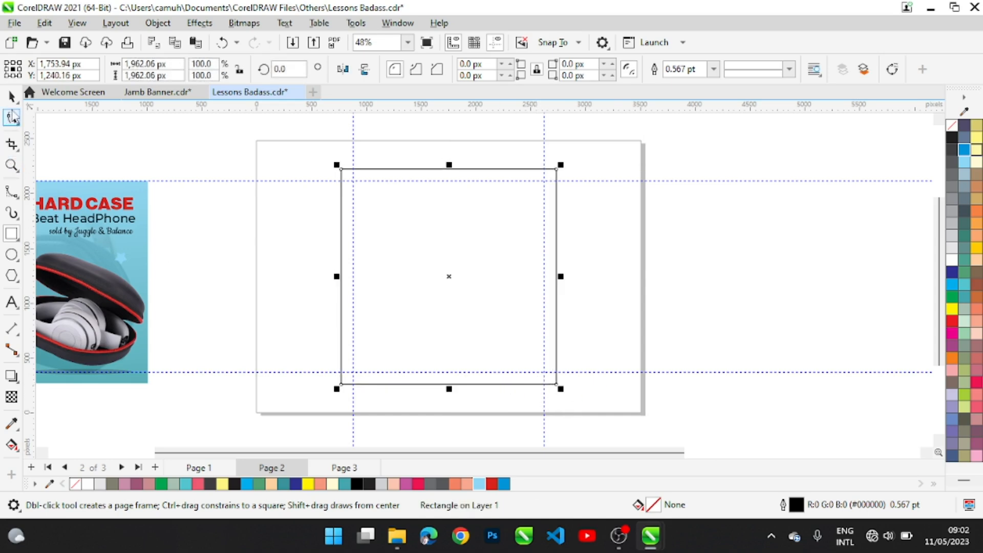
click(11, 97)
click(309, 246)
Move the black oval case photo closer to the page.
key(z)
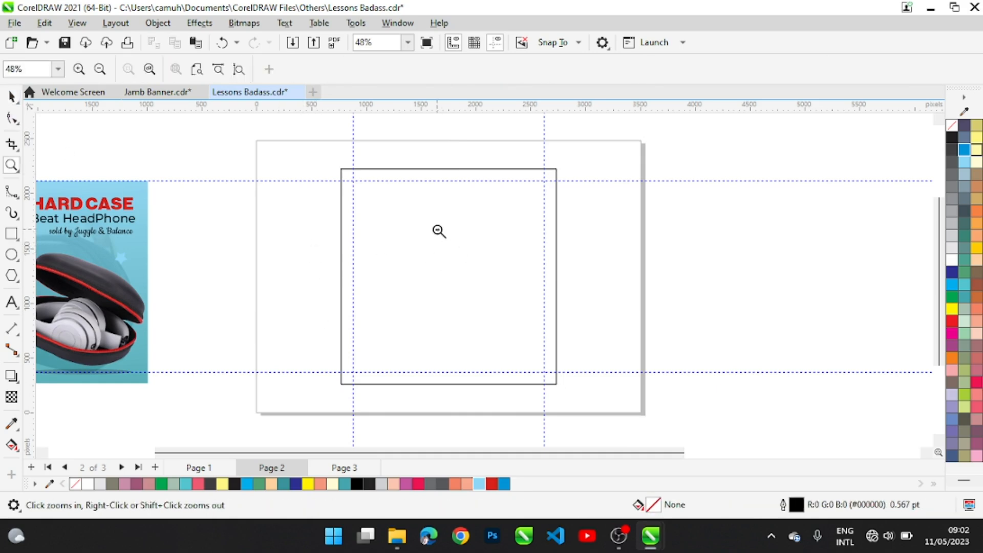
right_click(476, 289)
click(417, 312)
right_click(412, 307)
key(space)
drag(589, 233, 527, 252)
Fill the square with light blue C:40 M:0 Y:0 K:0 and remove its outline.
click(286, 204)
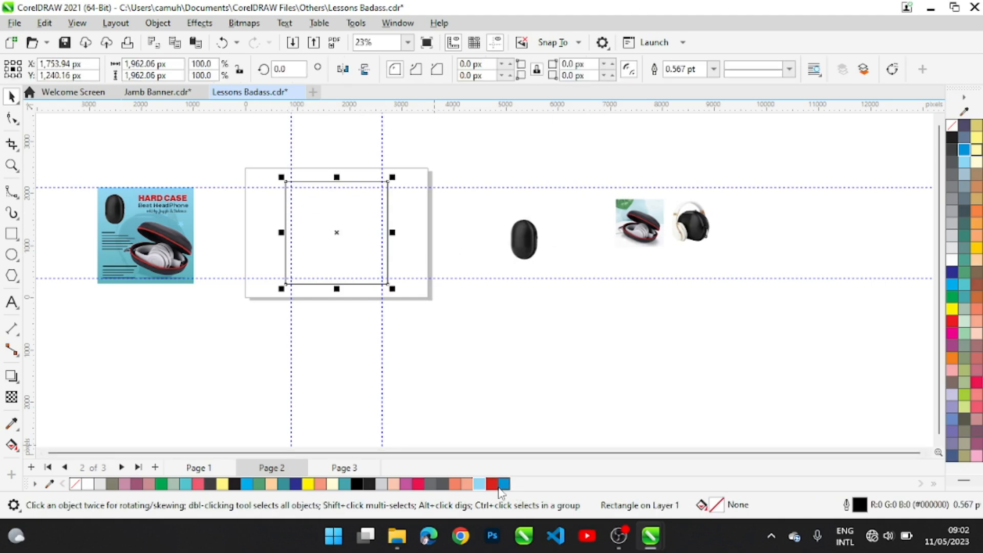
click(503, 484)
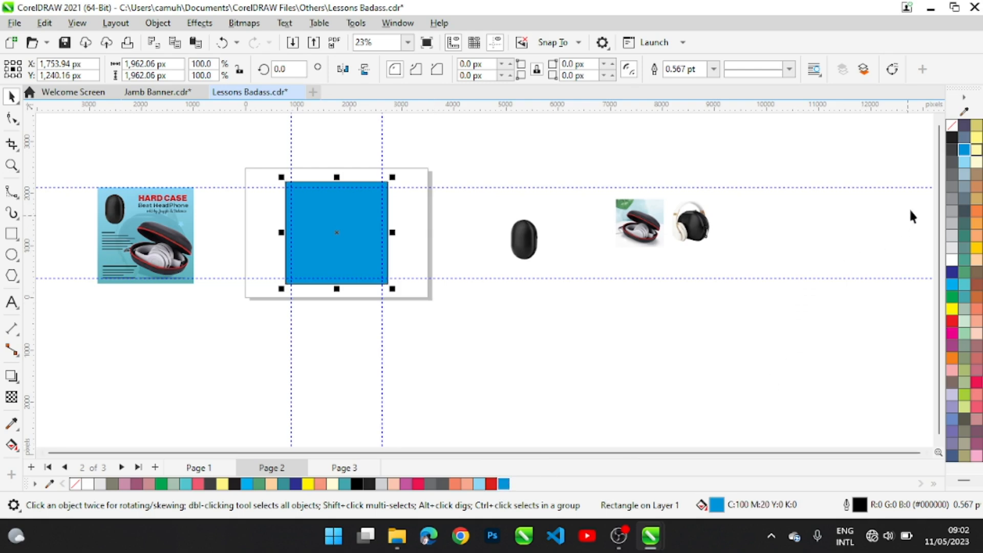
click(964, 162)
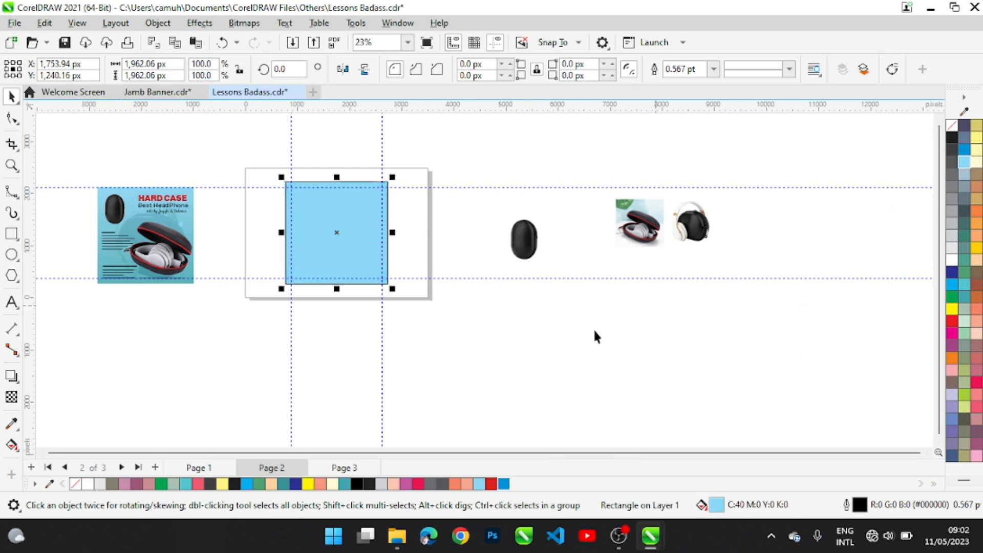
right_click(956, 132)
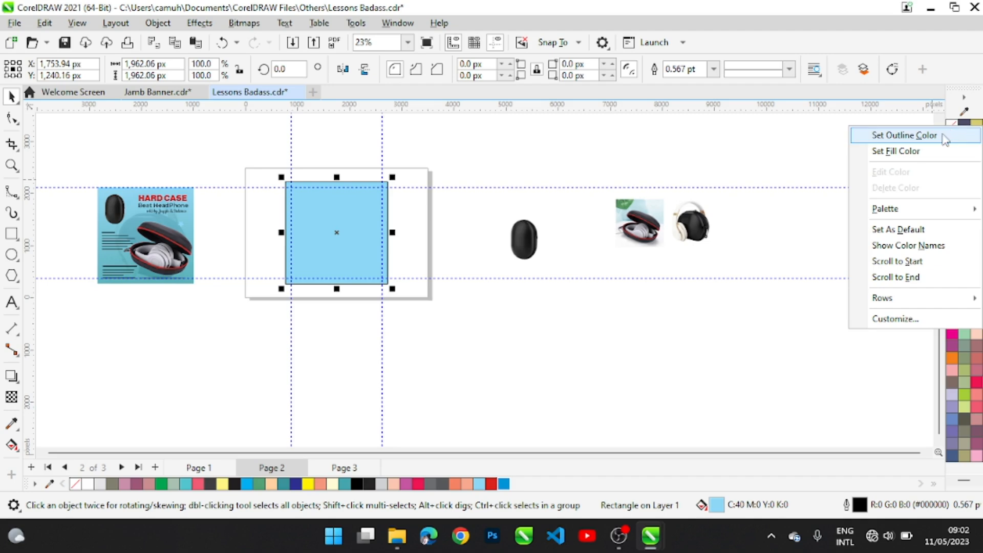
click(926, 139)
click(522, 378)
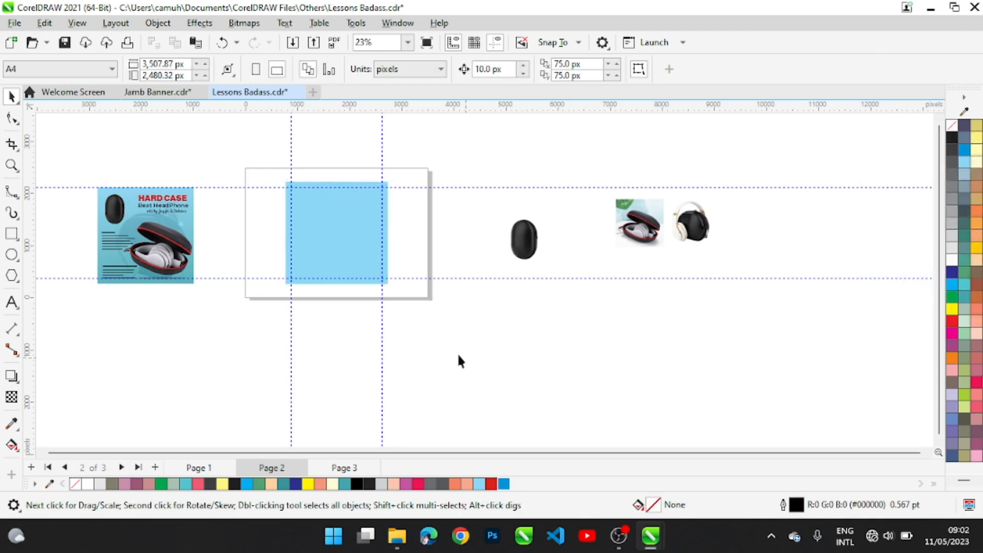
Try the black oval case photo on the blue square, then place it just to the left of the square.
key(z)
drag(228, 160, 458, 324)
key(space)
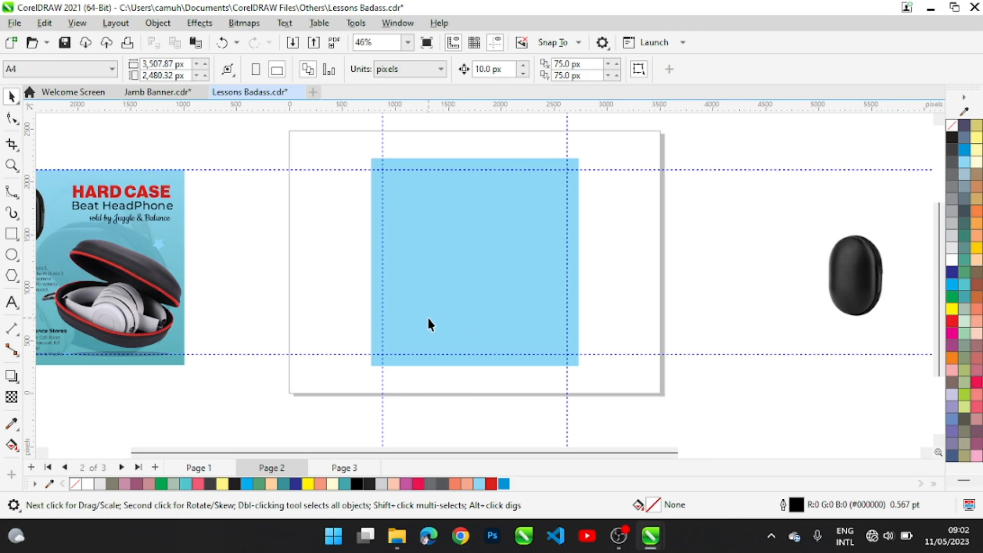
drag(860, 309, 482, 314)
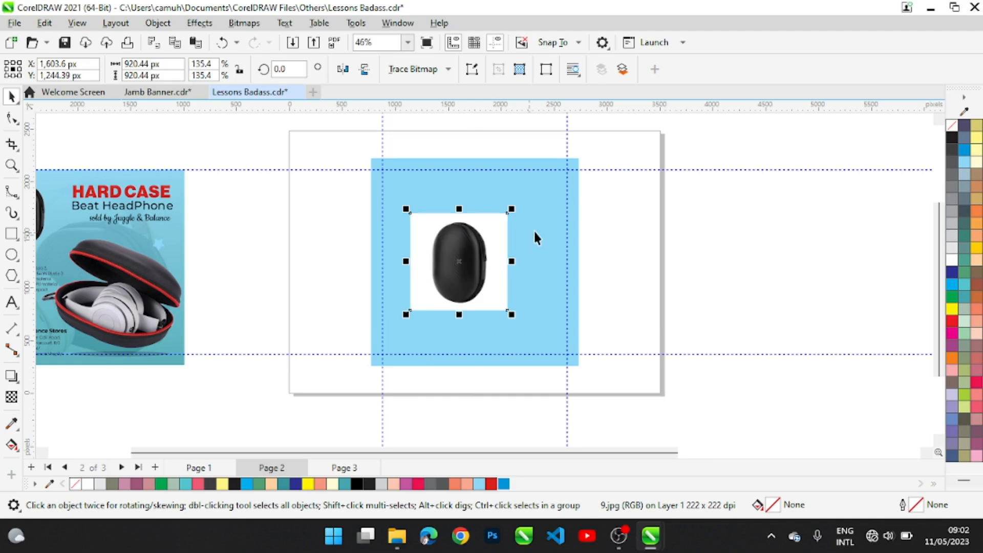
drag(478, 274, 327, 256)
Move the open-case photo and the headphone photo together to the right side of the blue square.
key(z)
right_click(564, 259)
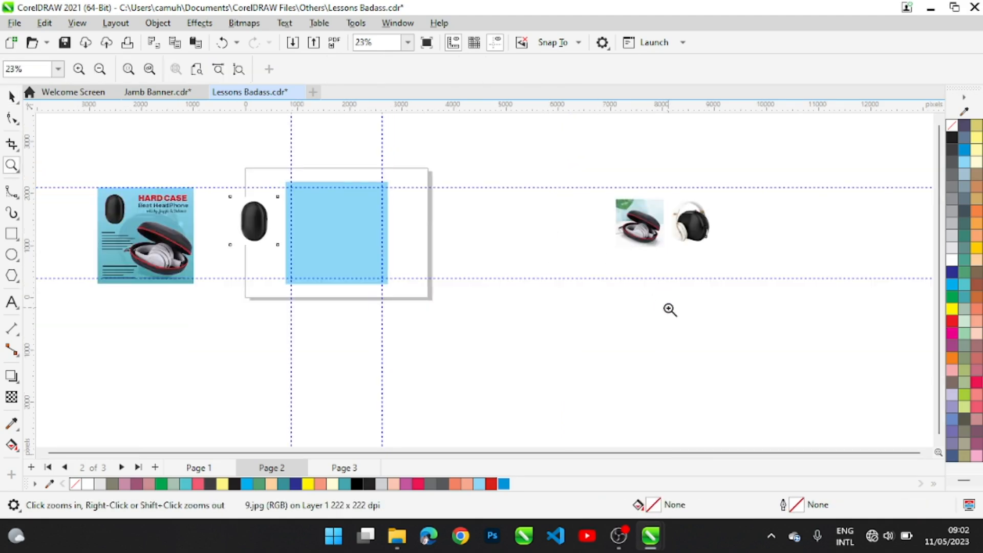
key(space)
drag(560, 147, 797, 302)
drag(622, 240, 416, 235)
key(z)
drag(198, 149, 552, 306)
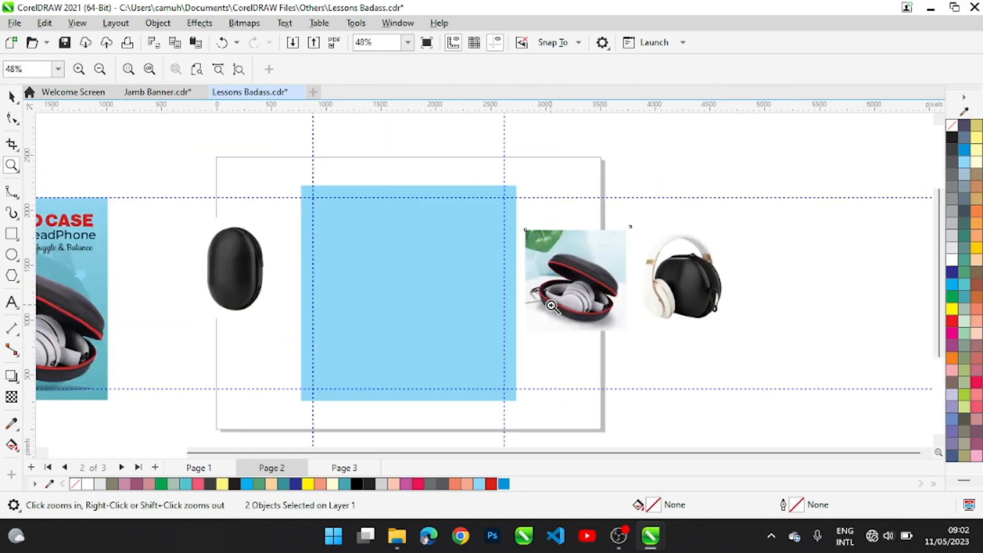
Try the open-case photo and the headphone photo on the blue square, then drag the headphone photo off it.
key(space)
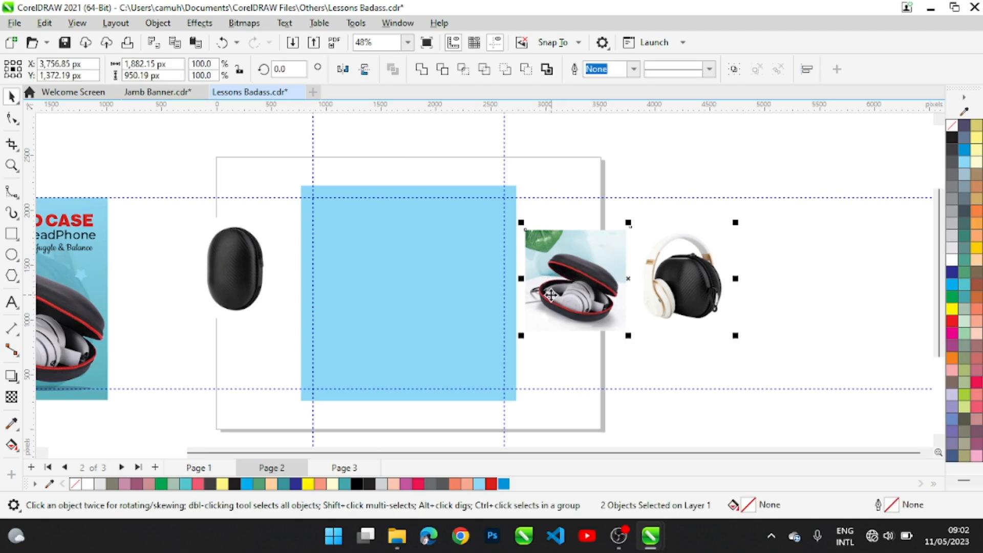
click(694, 289)
drag(695, 289, 434, 270)
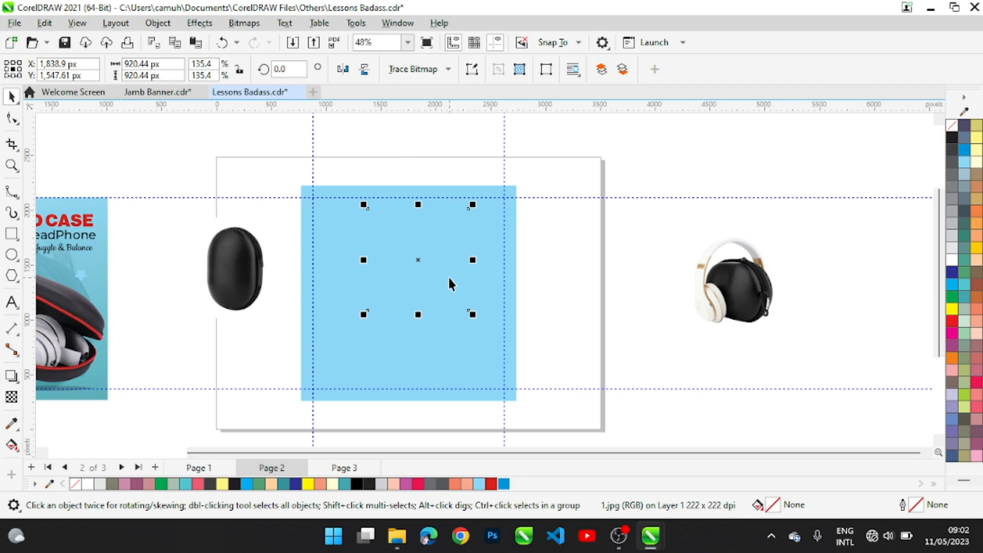
drag(757, 324, 511, 338)
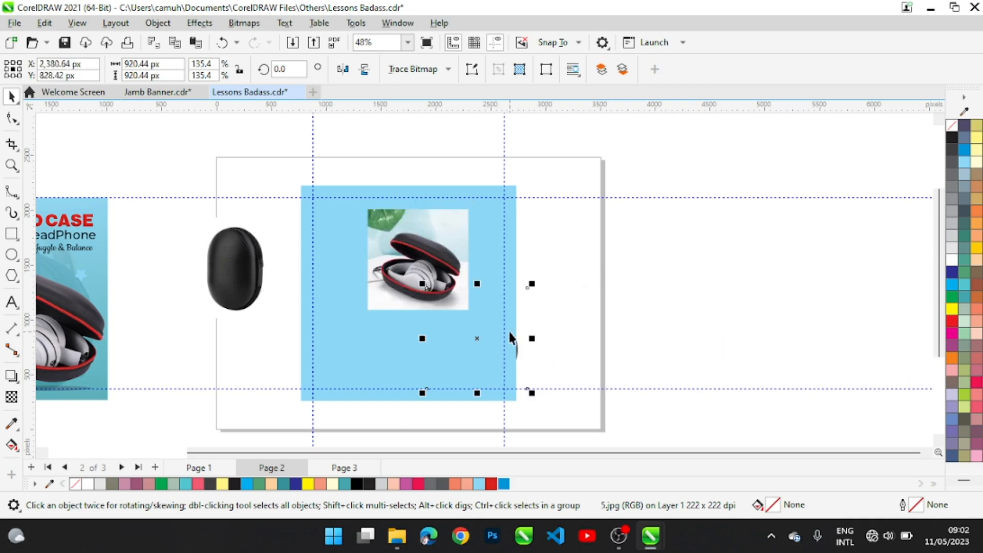
drag(527, 345, 596, 327)
Place the black oval case photo on the upper part of the blue square, with the other photos moved off it.
drag(235, 263, 366, 310)
drag(453, 241, 533, 329)
drag(368, 327, 581, 254)
key(z)
drag(521, 189, 681, 352)
drag(304, 145, 457, 326)
right_click(458, 327)
drag(474, 260, 200, 283)
key(z)
drag(79, 159, 367, 432)
key(space)
Start a B-Spline outline at the bottom centre of the black oval case and trace its lower-right curve.
key(z)
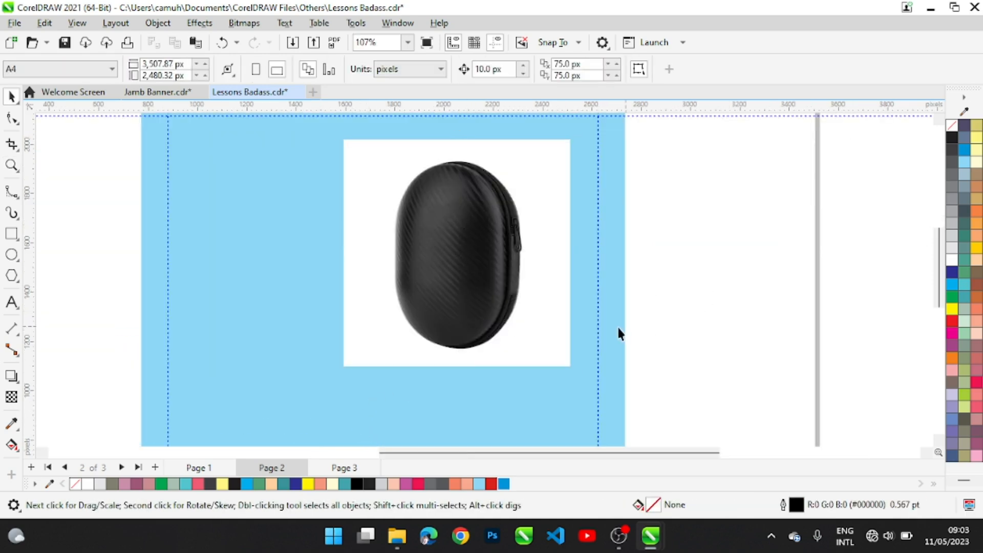
drag(353, 259, 582, 408)
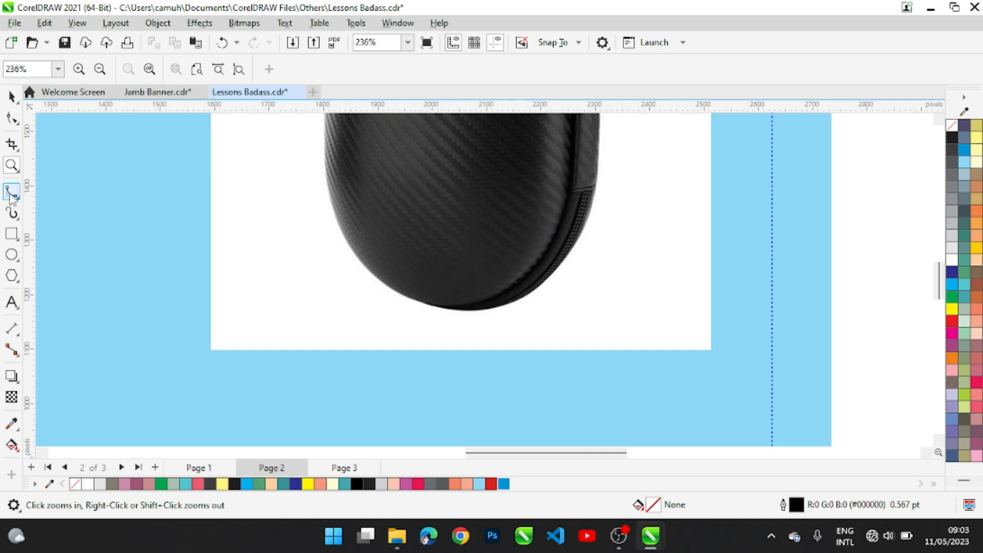
click(11, 195)
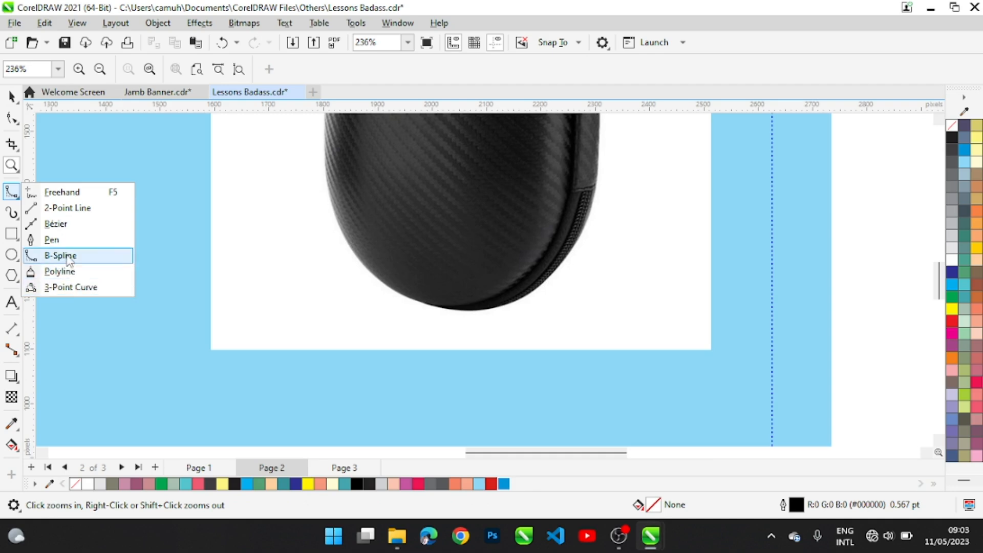
click(67, 254)
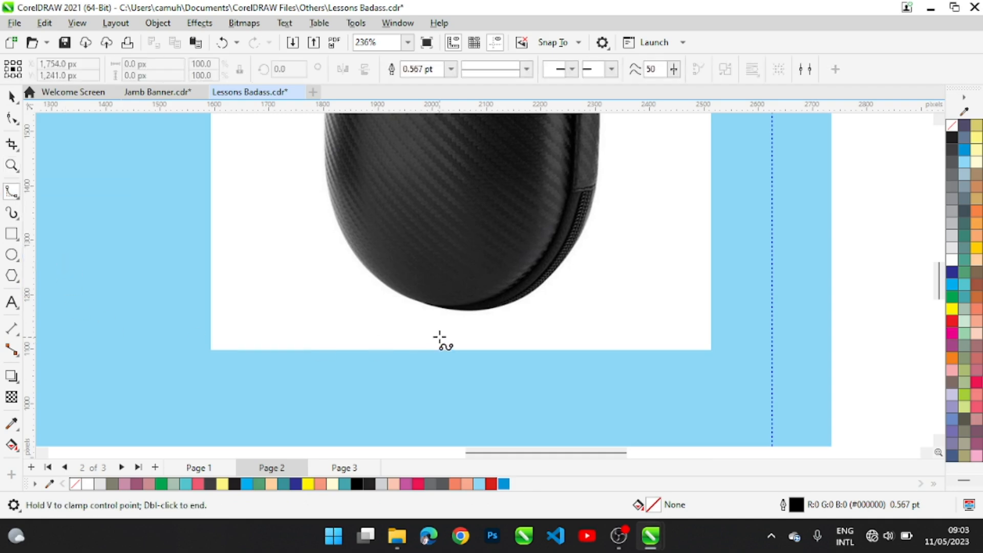
click(461, 309)
click(498, 308)
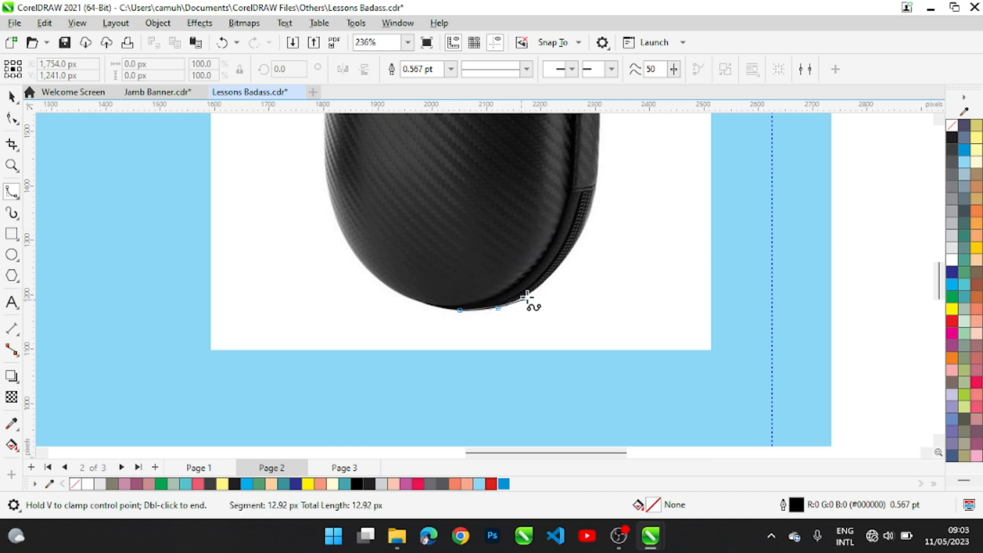
click(536, 291)
click(584, 234)
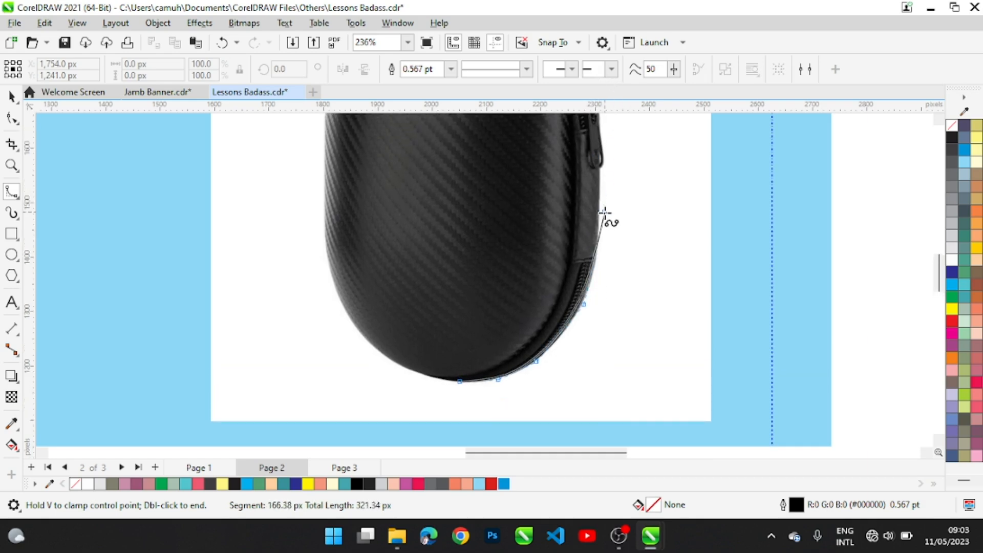
Continue the B-Spline up the right side of the black case, following its edge past the zipper pull.
click(599, 239)
click(598, 191)
click(602, 163)
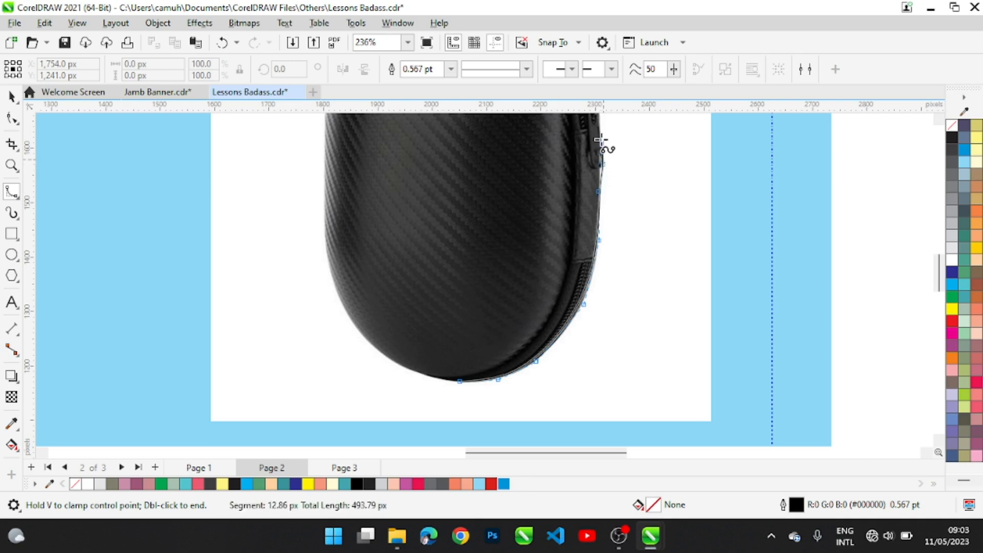
click(600, 122)
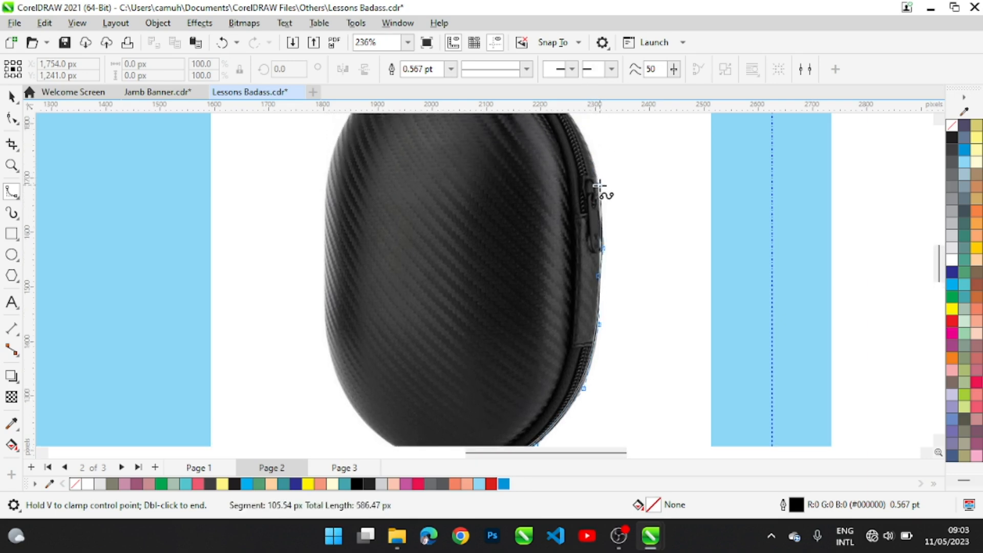
click(598, 182)
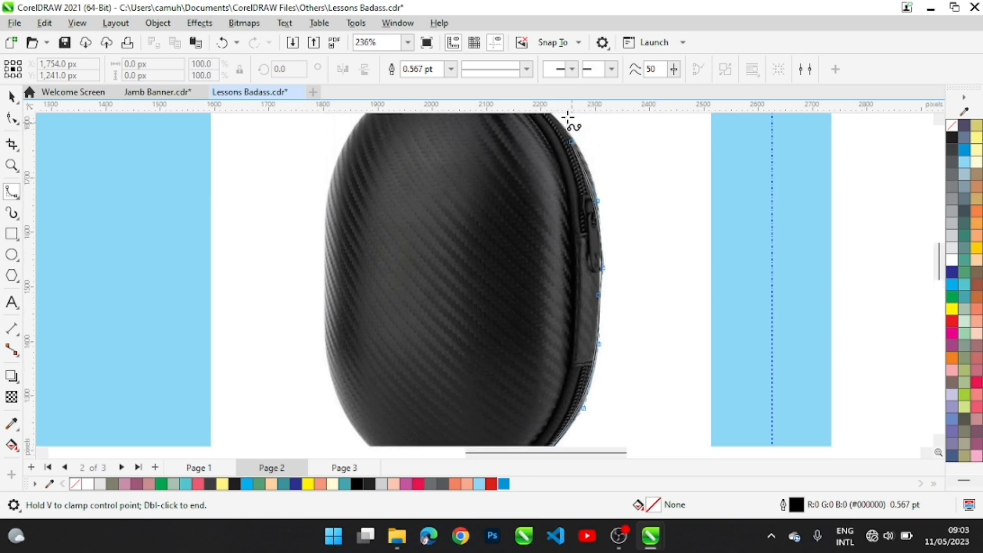
click(587, 180)
click(566, 147)
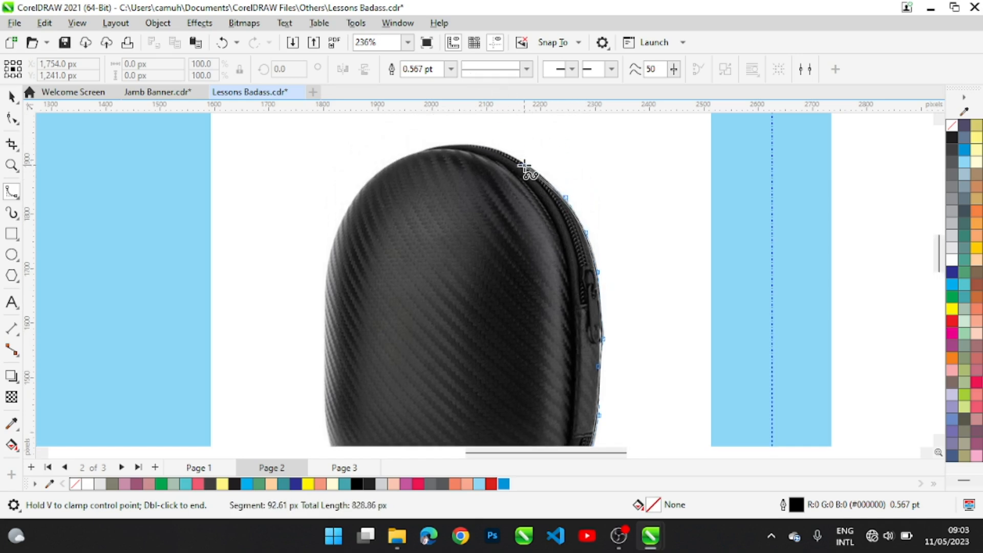
Trace the B-Spline over the top of the black case and down its upper-left curve.
click(530, 166)
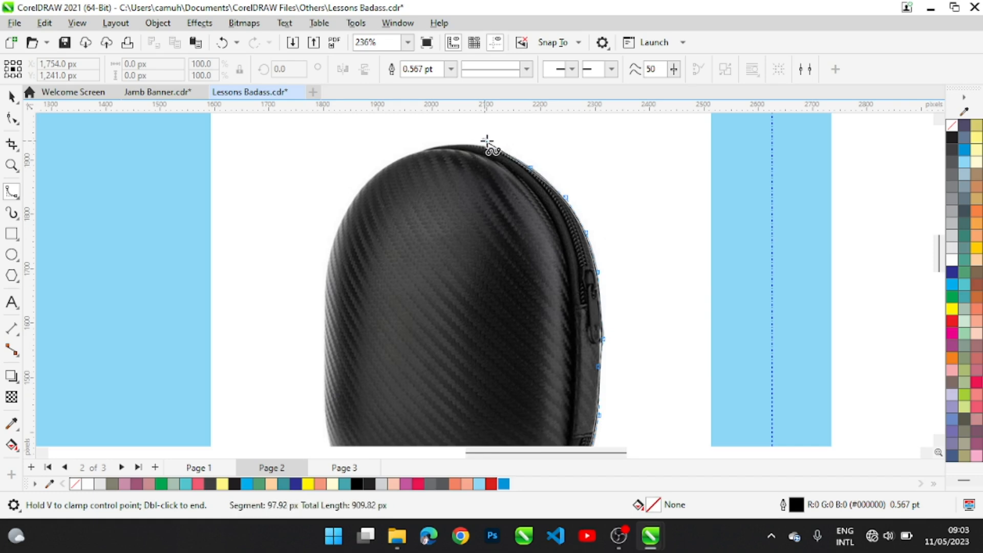
click(492, 147)
click(462, 145)
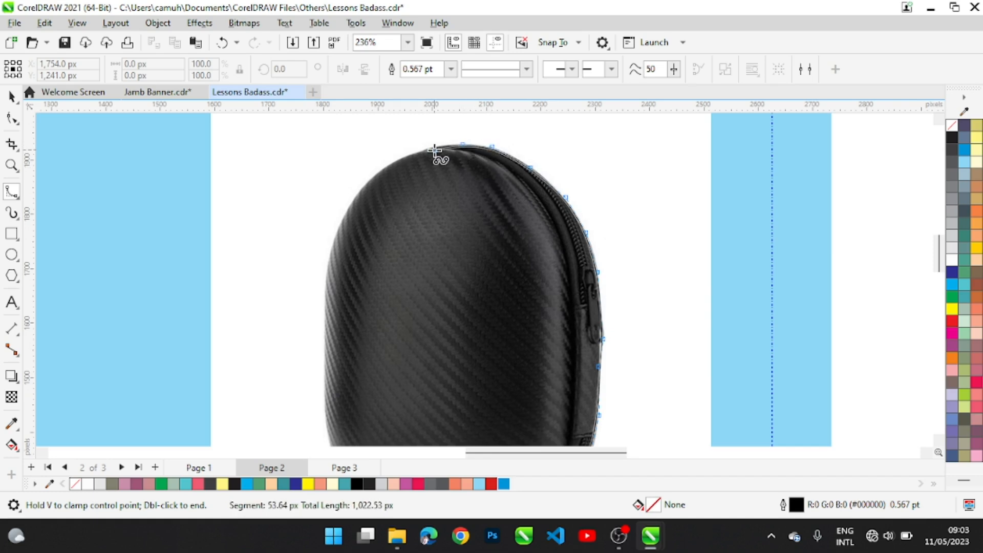
click(435, 147)
click(413, 153)
click(378, 174)
click(352, 202)
click(337, 231)
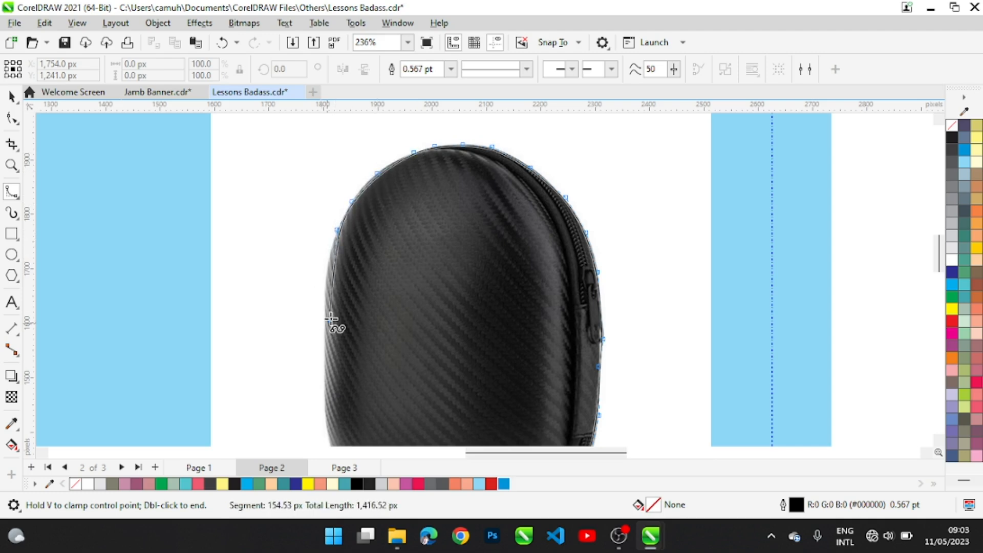
Trace the case's left side and lower-left curve, closing the B-Spline at its start point as an outline about 507 by 755 px.
click(331, 264)
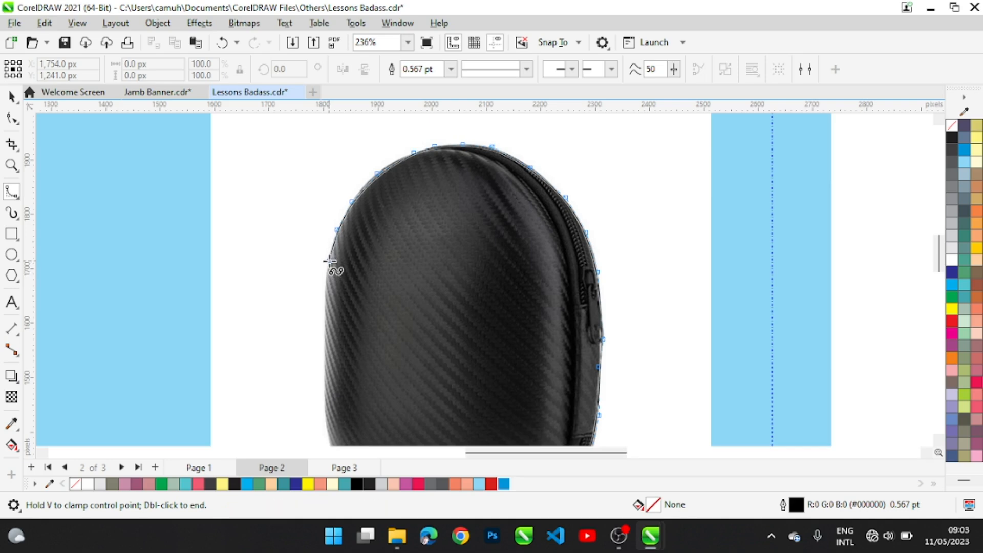
click(326, 309)
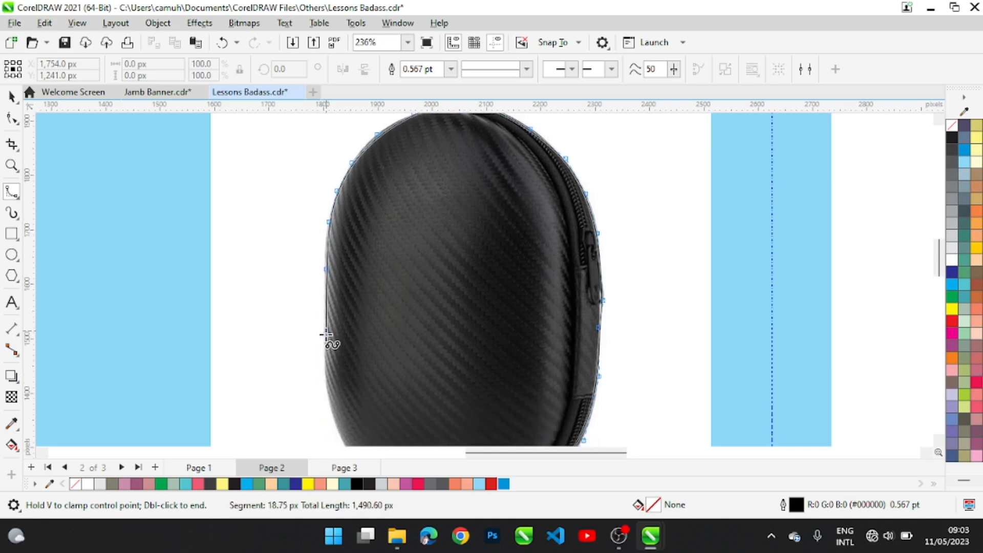
click(328, 390)
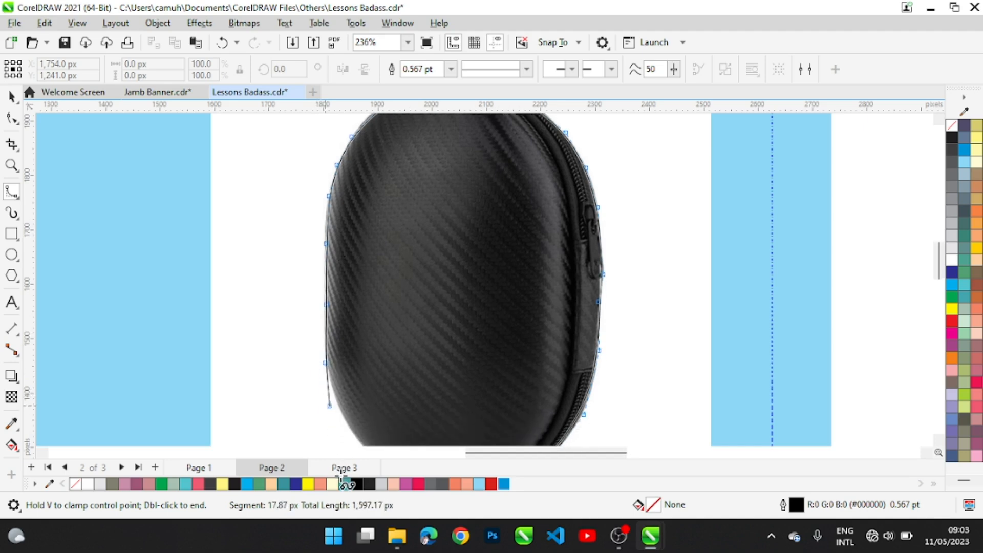
click(328, 349)
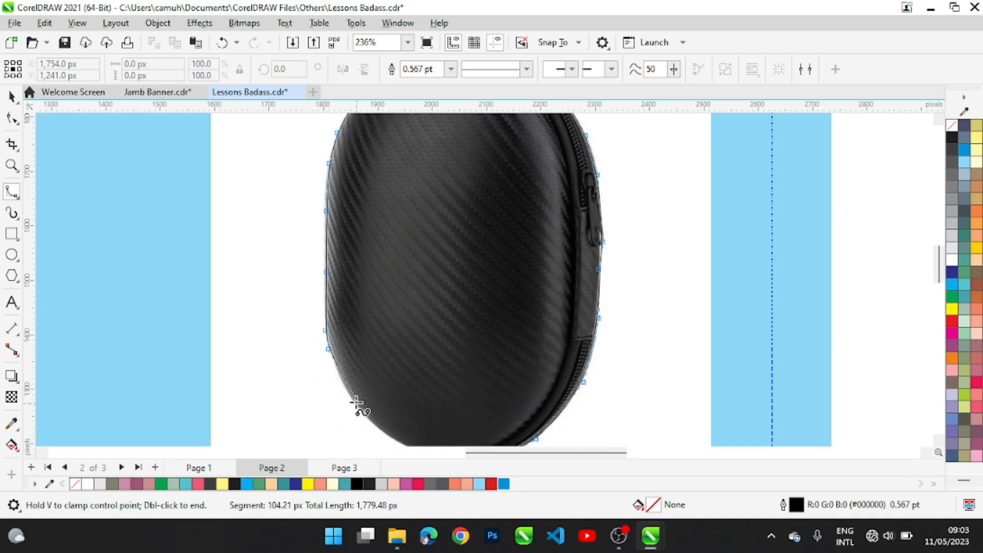
click(341, 384)
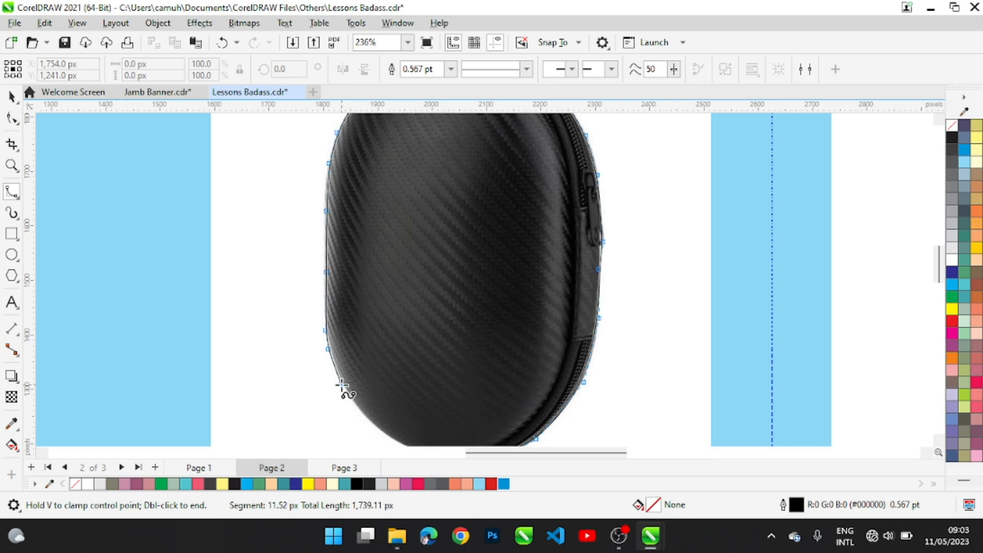
click(378, 428)
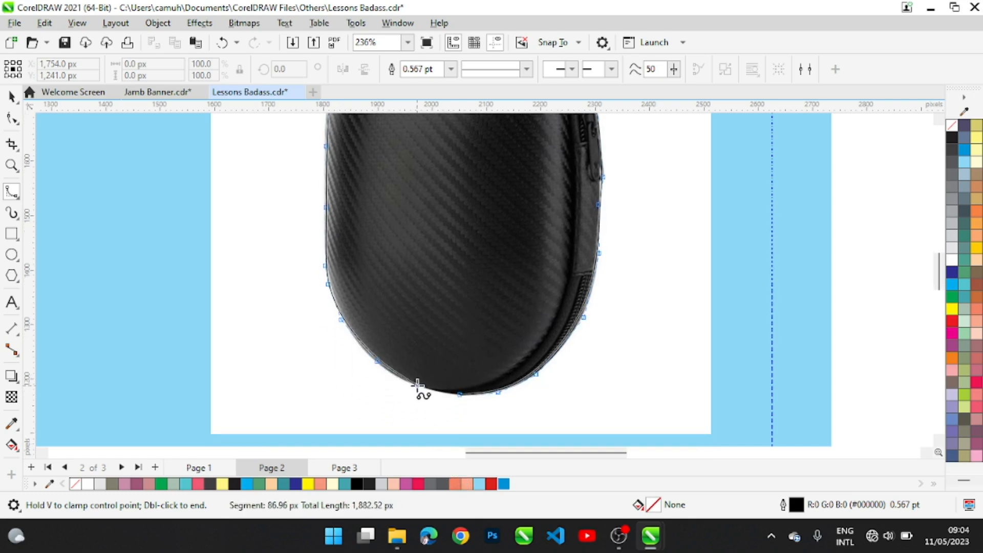
click(402, 381)
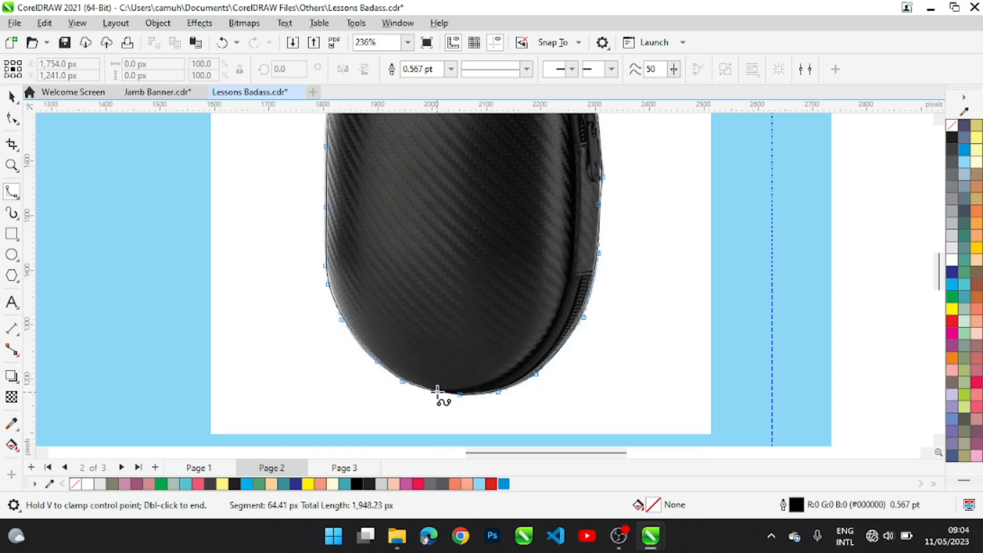
click(450, 392)
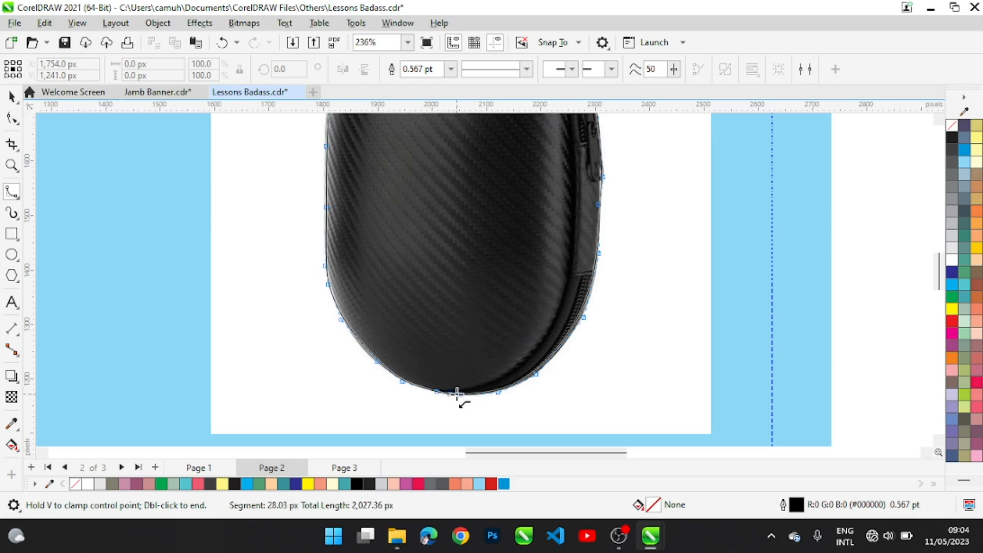
click(457, 393)
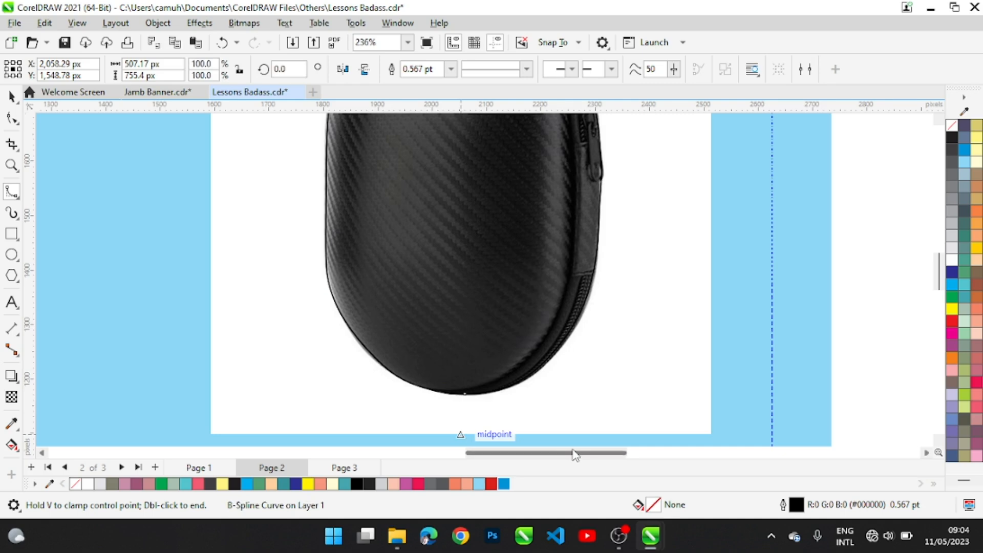
Intersect the closed B-Spline outline with the black case photo to produce a cut-out of the case.
key(space)
key(z)
right_click(555, 342)
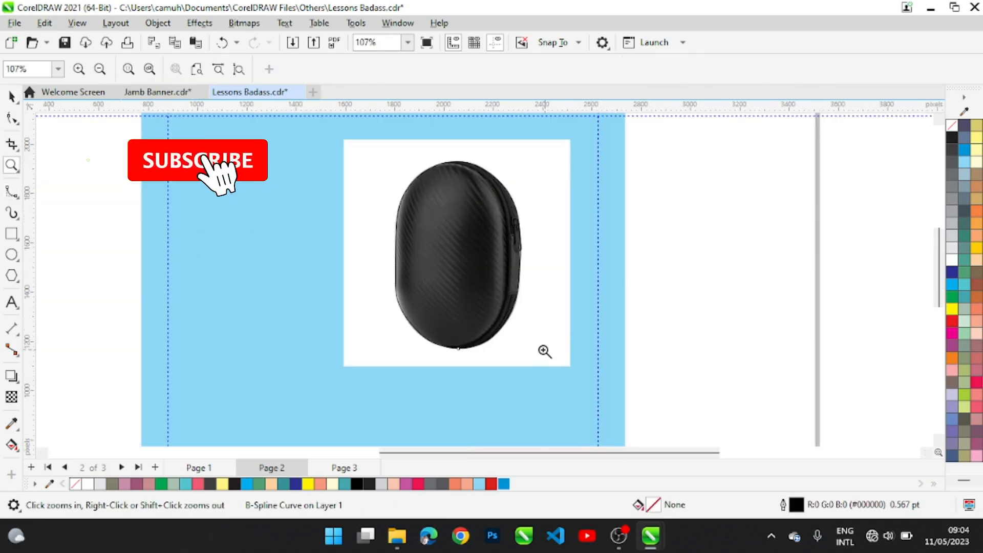
key(space)
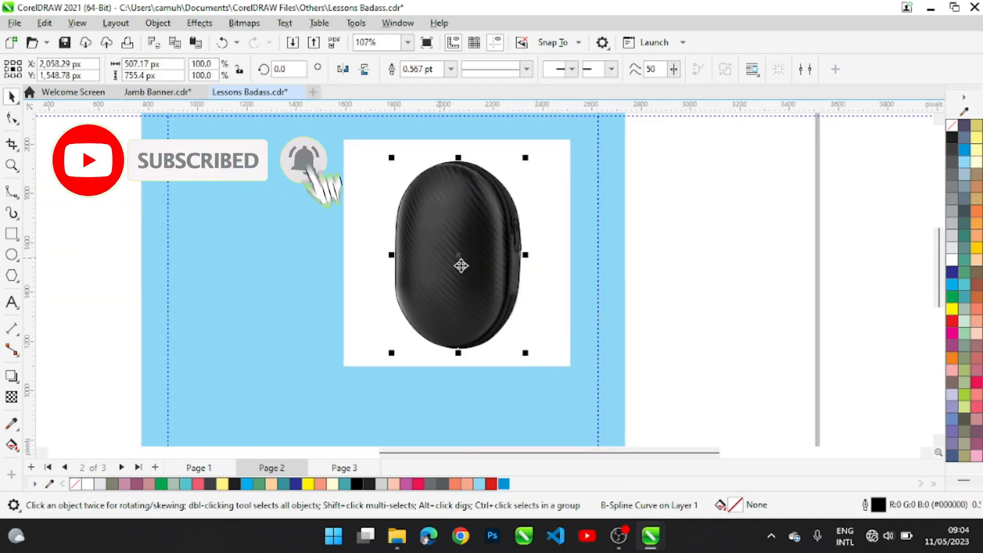
drag(447, 259, 633, 271)
key(ctrl+z)
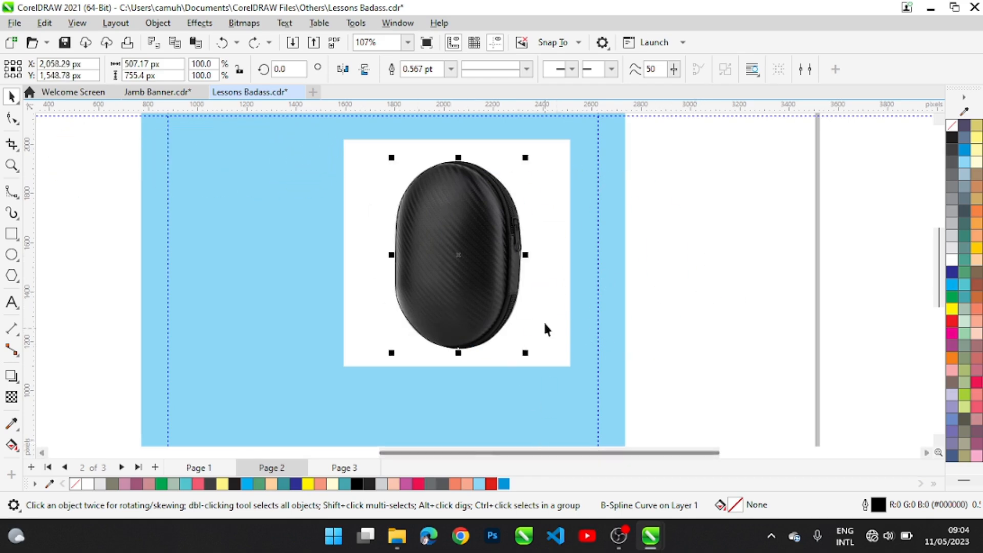
shift+click(554, 237)
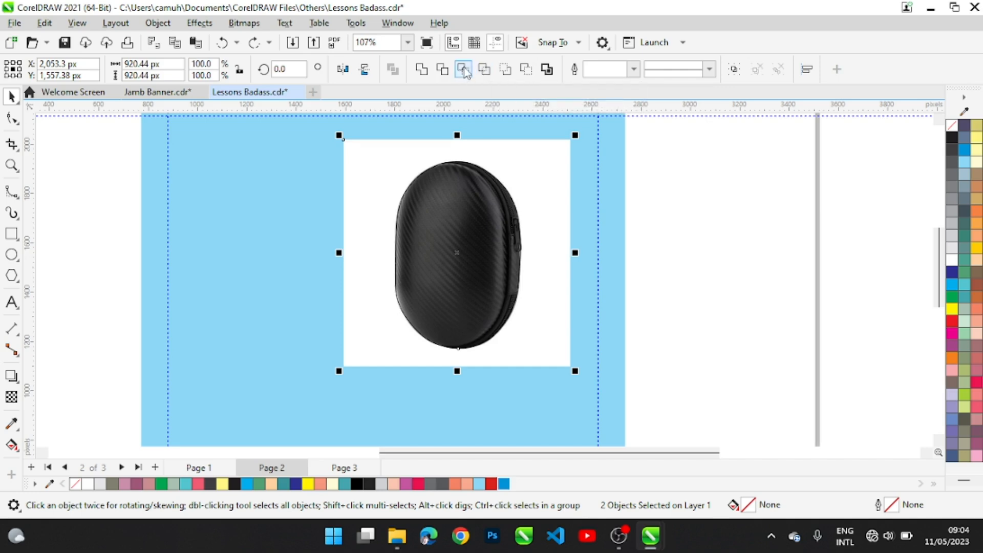
click(464, 71)
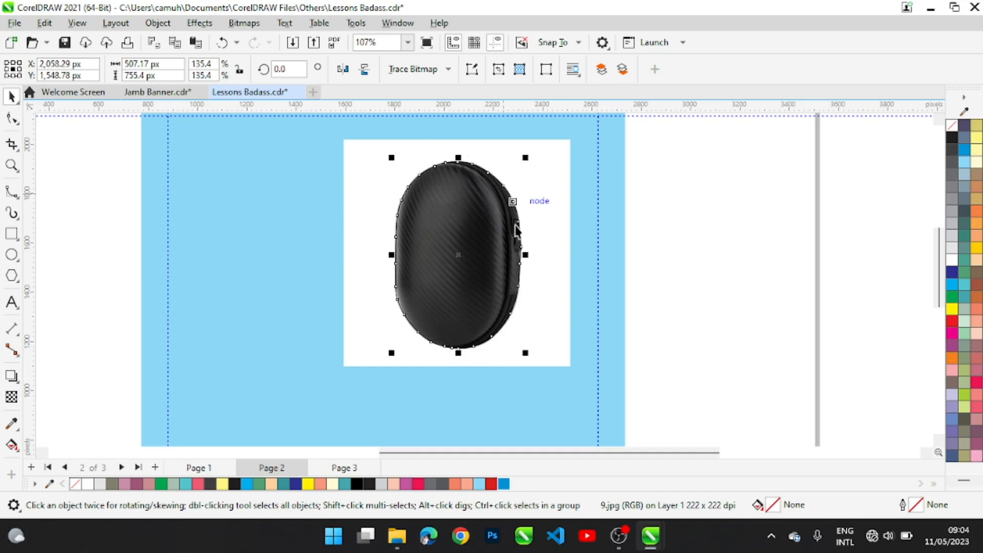
Move the cut-out case to the left and the original photo off the blue square's right side, and delete the traced outline.
drag(418, 265, 620, 295)
drag(480, 240, 145, 277)
drag(529, 224, 919, 254)
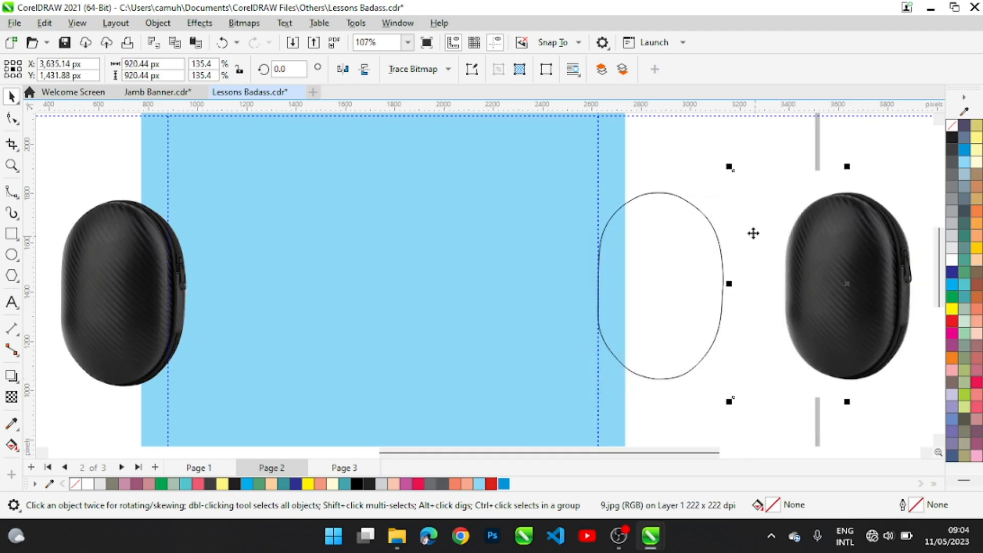
drag(758, 141, 620, 353)
drag(559, 397, 557, 396)
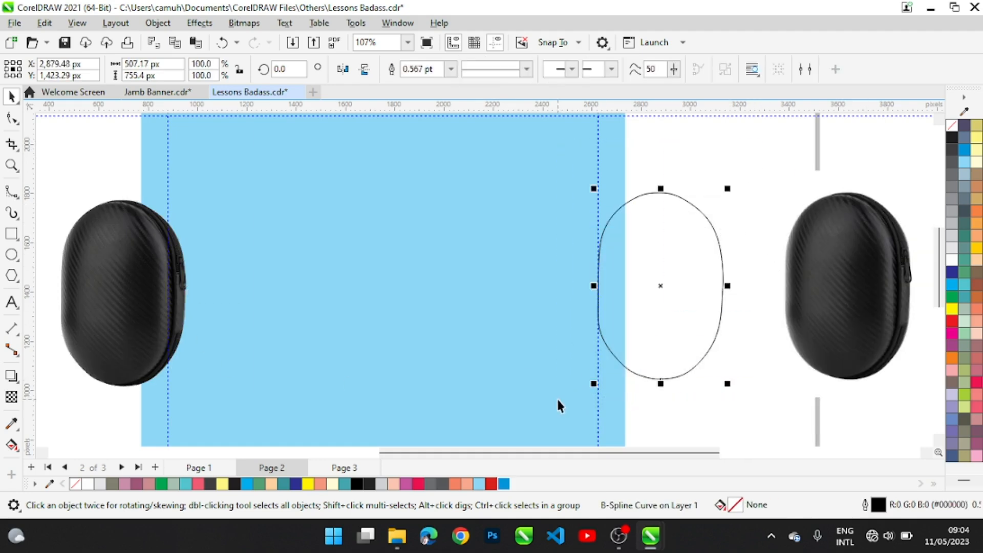
key(Delete)
Place the cut-out black case in the upper-left corner of the blue square, scaled down to about 431 by 643 px.
drag(128, 311, 266, 254)
key(z)
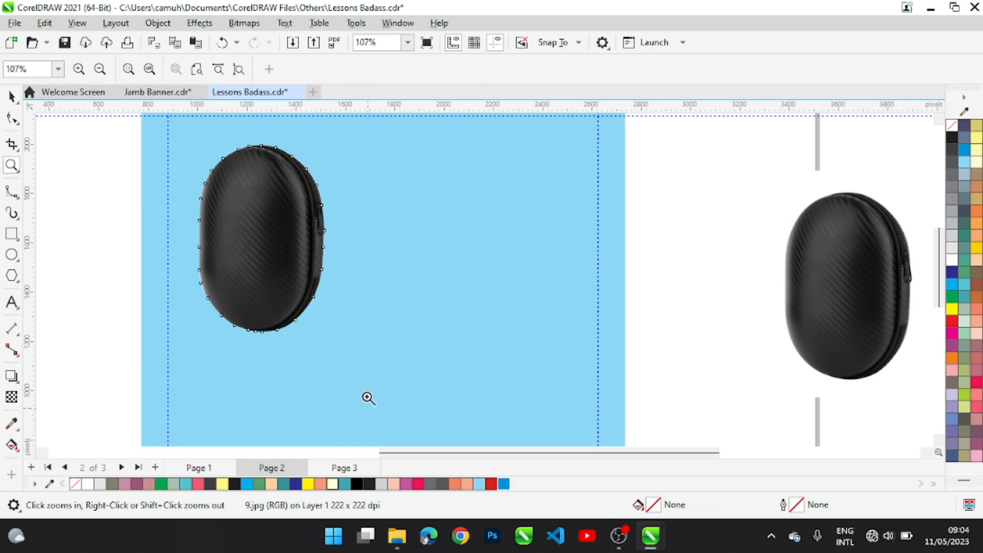
scroll(337, 359, down, 1)
shift+click(361, 374)
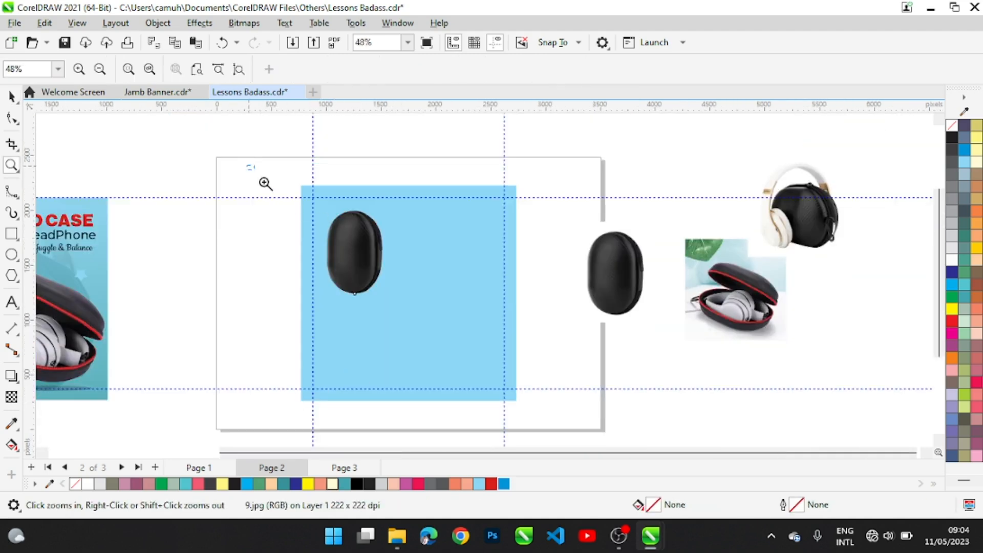
drag(559, 425, 562, 426)
key(space)
click(304, 136)
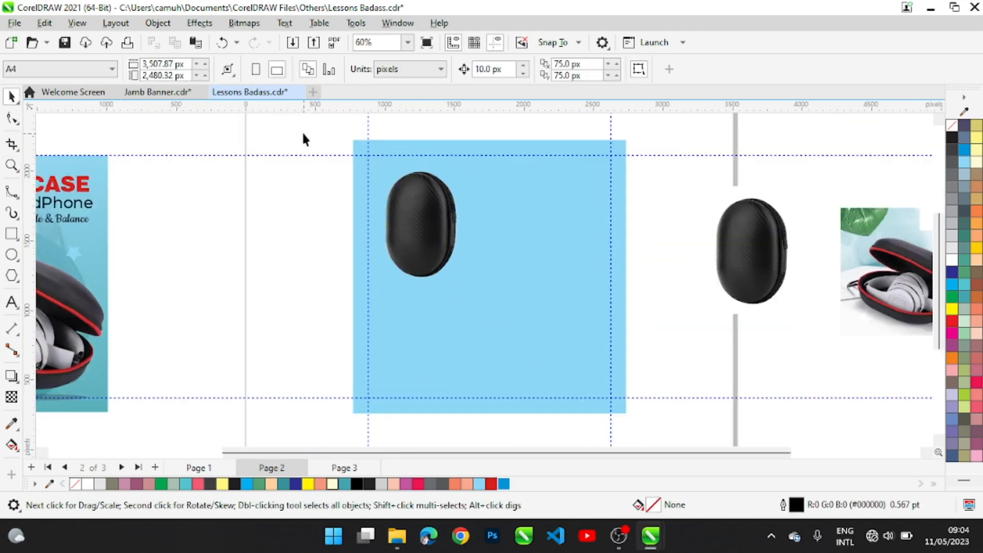
drag(484, 293, 415, 229)
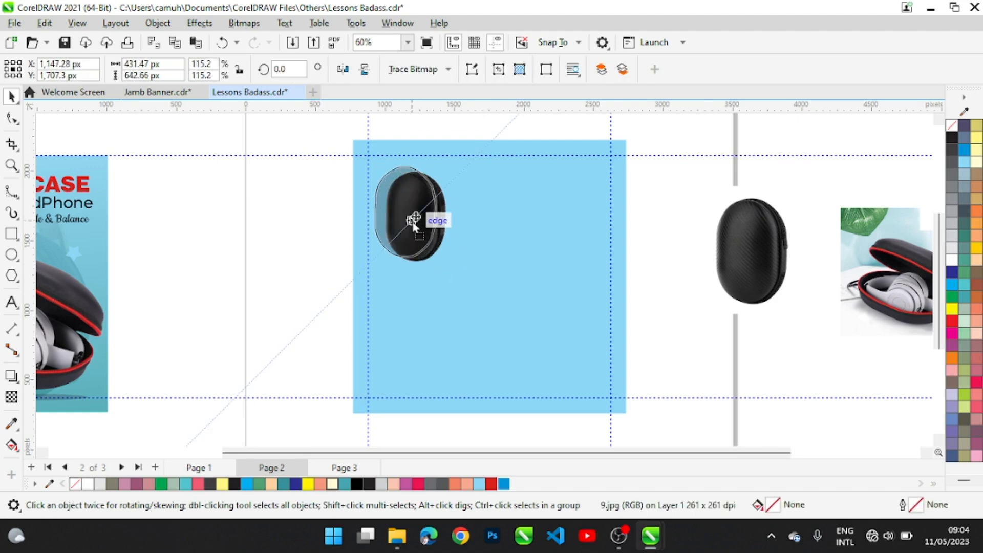
click(333, 284)
key(space)
right_click(457, 257)
right_click(384, 309)
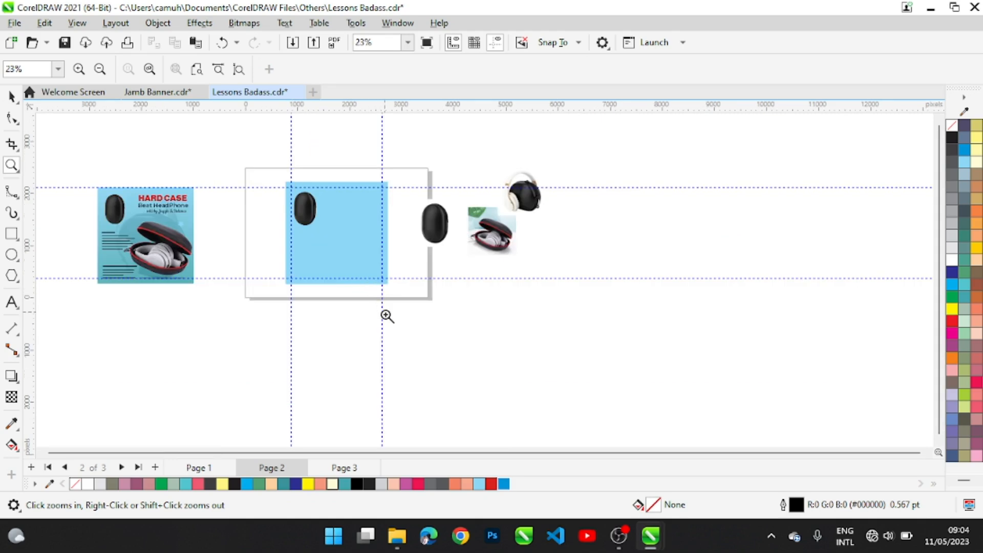
click(435, 353)
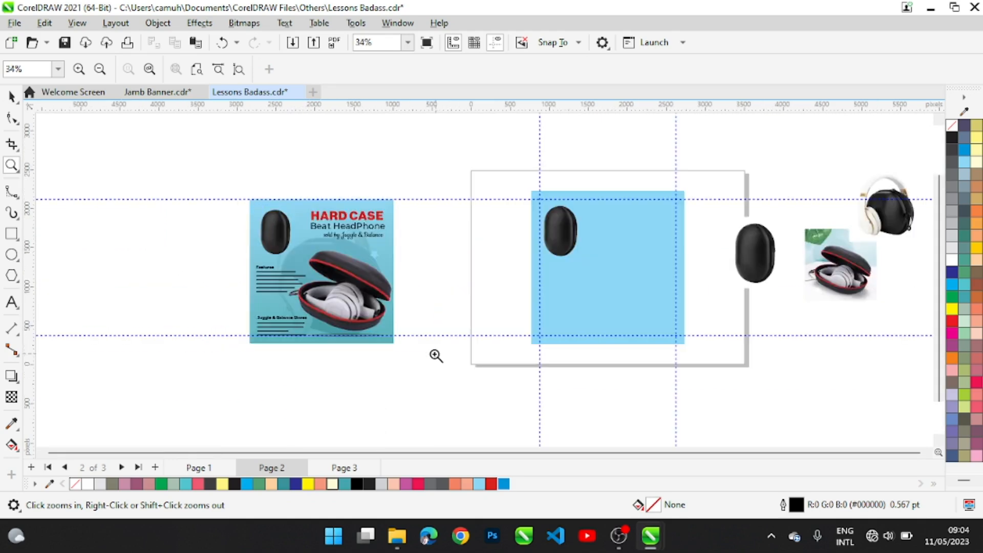
Move the photo of the white headphones and round case onto the blue square, sized about 1,536 by 1,536 px.
key(space)
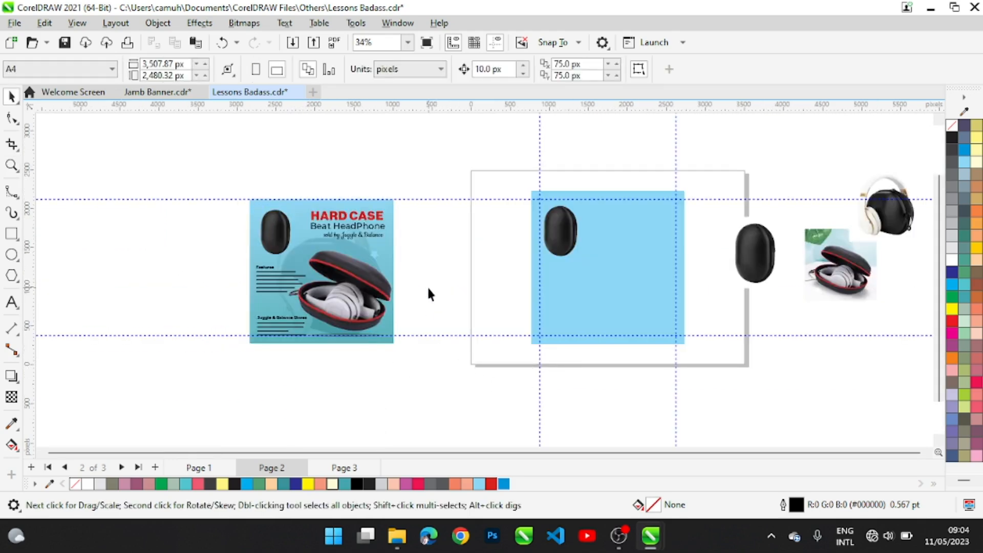
drag(867, 236, 674, 331)
mouse_move(637, 293)
mouse_down()
mouse_move(546, 308)
mouse_move(482, 248)
mouse_move(625, 311)
mouse_move(632, 278)
mouse_up()
drag(669, 226, 672, 214)
key(z)
click(669, 340)
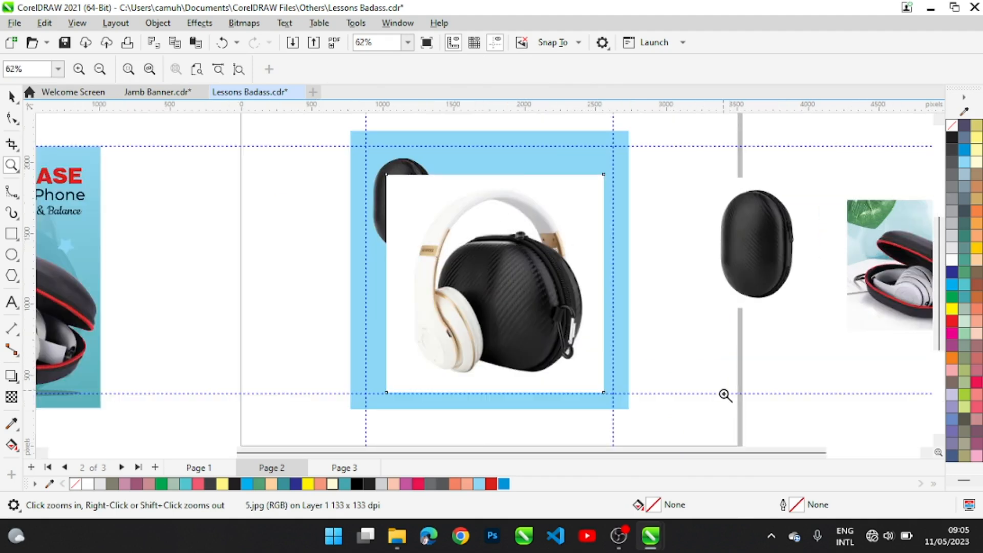
key(space)
mouse_move(557, 321)
mouse_down()
mouse_move(566, 304)
mouse_move(546, 330)
mouse_up()
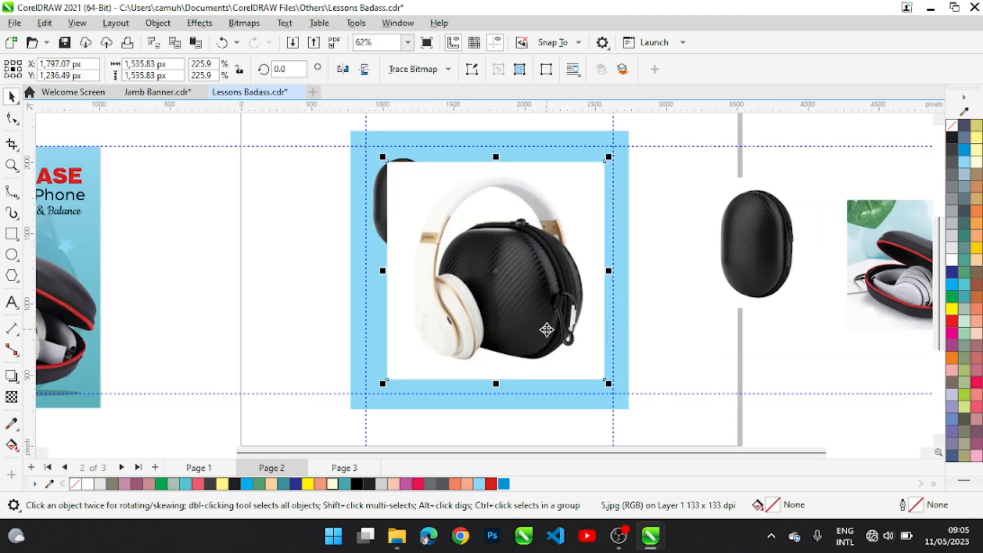
Apply a uniform transparency of 90 to the white headphones photo.
click(11, 397)
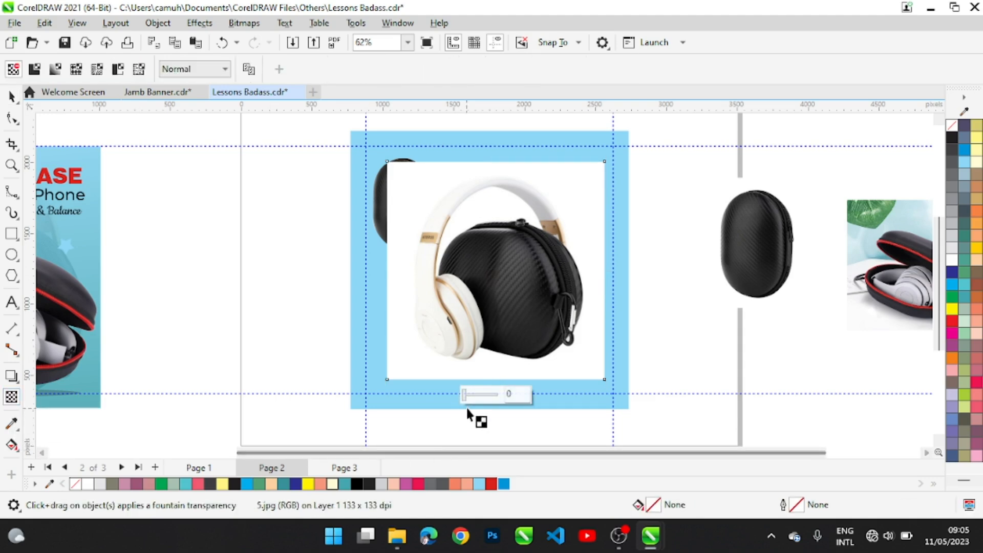
click(479, 397)
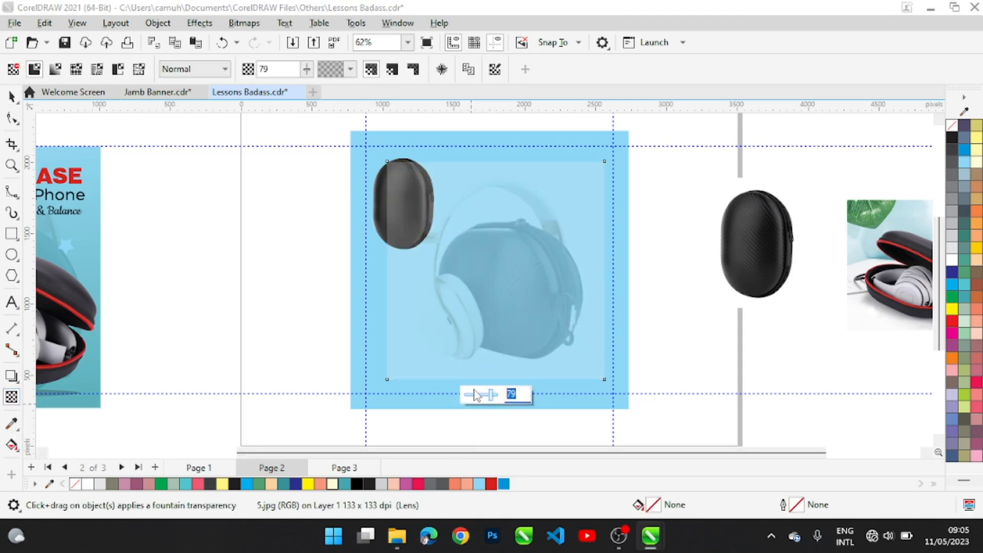
key(Return)
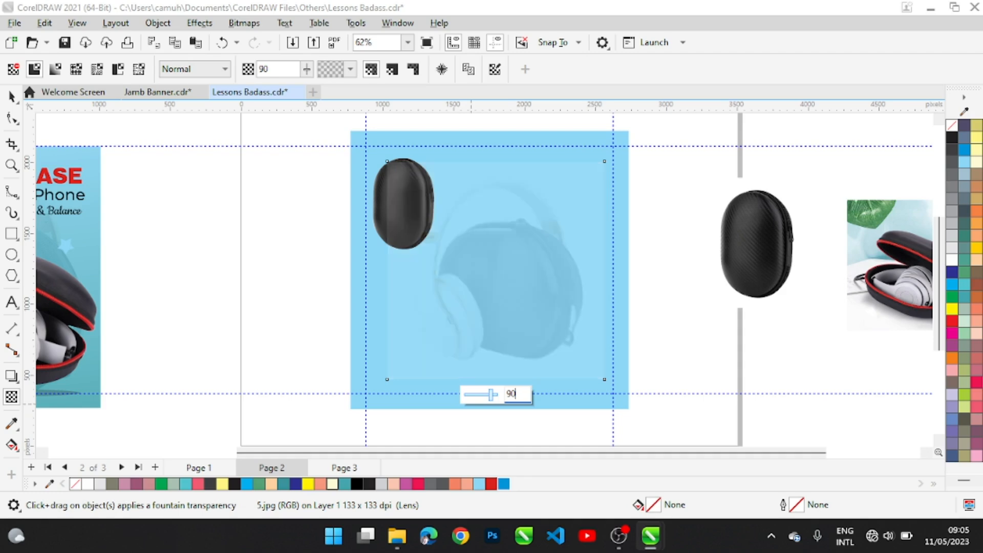
click(11, 96)
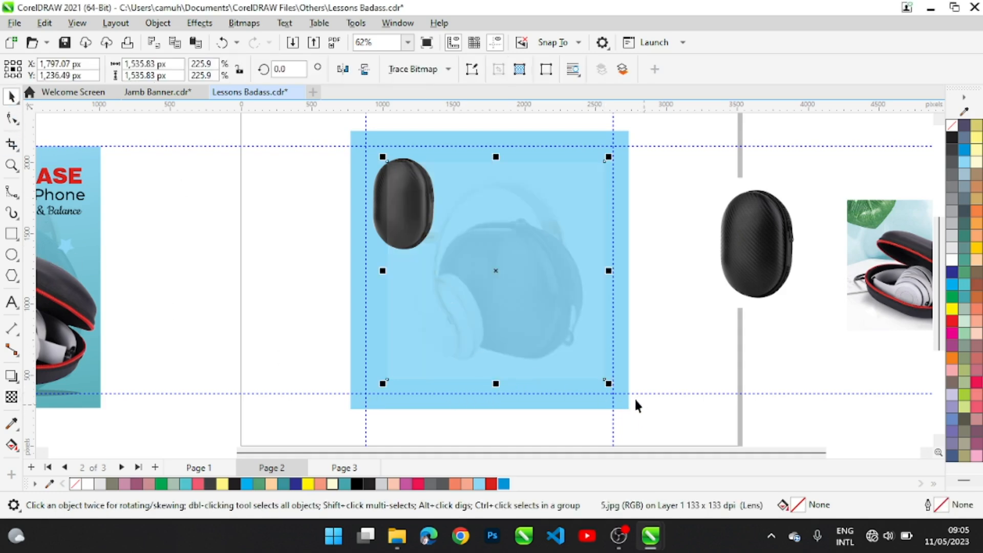
Enlarge the faded headphones photo to about 1,985 by 1,985 px and move it off the blue square to its left.
drag(615, 389, 656, 421)
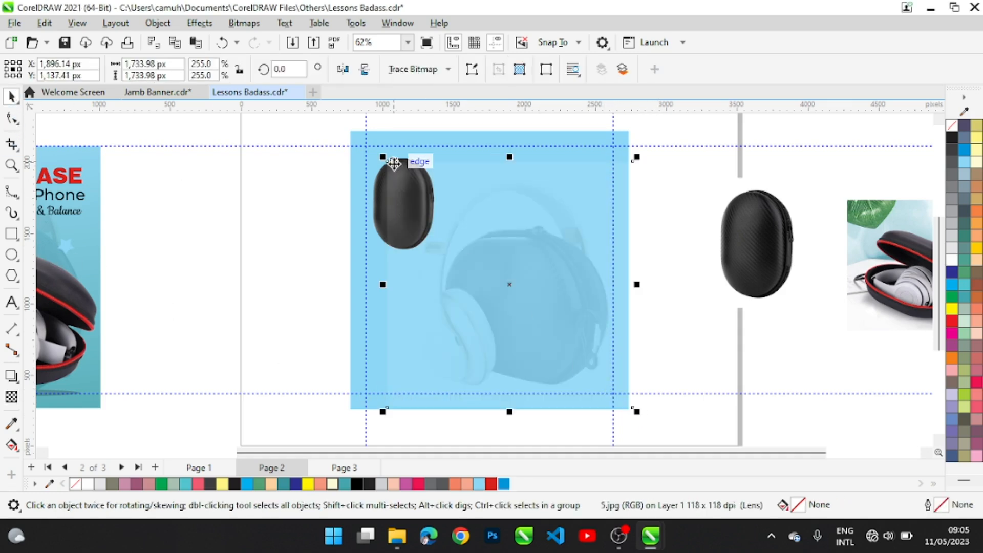
drag(384, 160, 347, 123)
drag(522, 295, 220, 281)
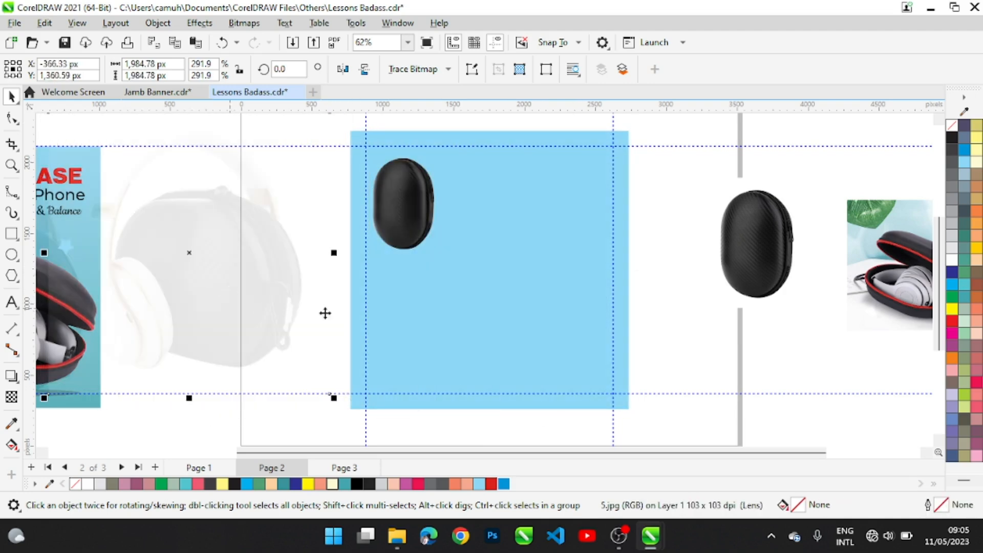
click(530, 277)
PowerClip the faded headphones photo inside the light blue square.
click(288, 294)
click(163, 24)
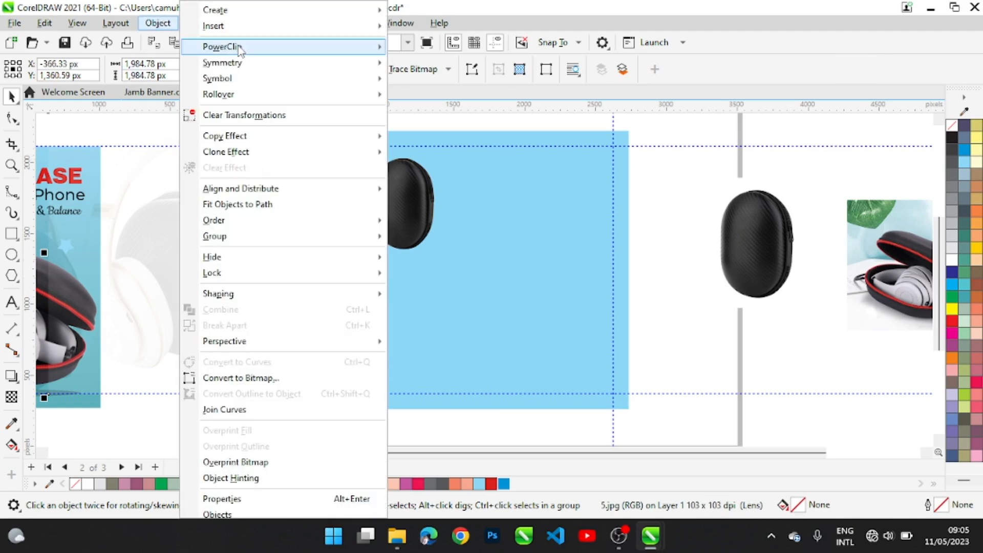
mouse_move(282, 47)
click(434, 49)
click(555, 336)
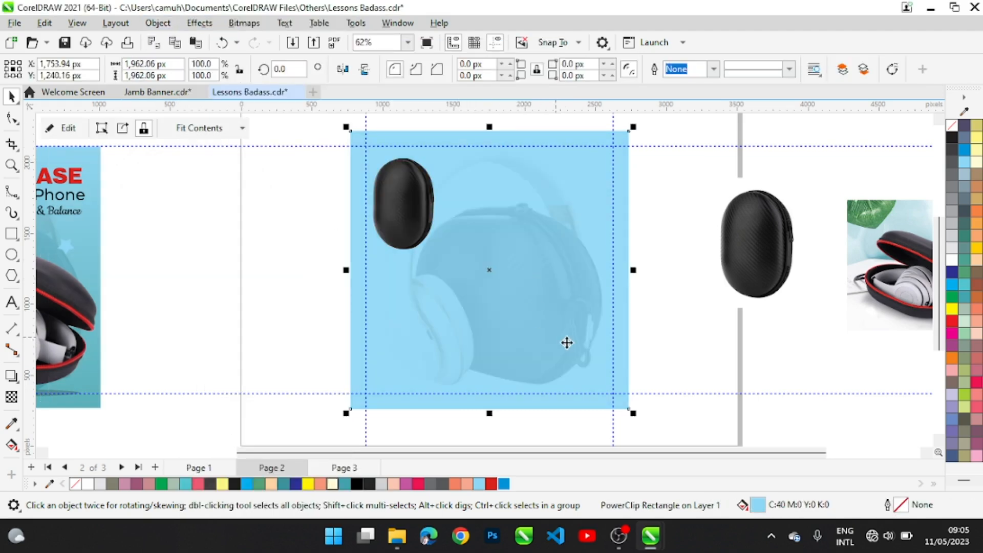
Fill the PowerClip square with the deeper blue C:100 M:20 Y:0 K:0.
click(664, 383)
click(583, 308)
click(681, 373)
click(598, 385)
click(964, 151)
click(671, 349)
click(570, 315)
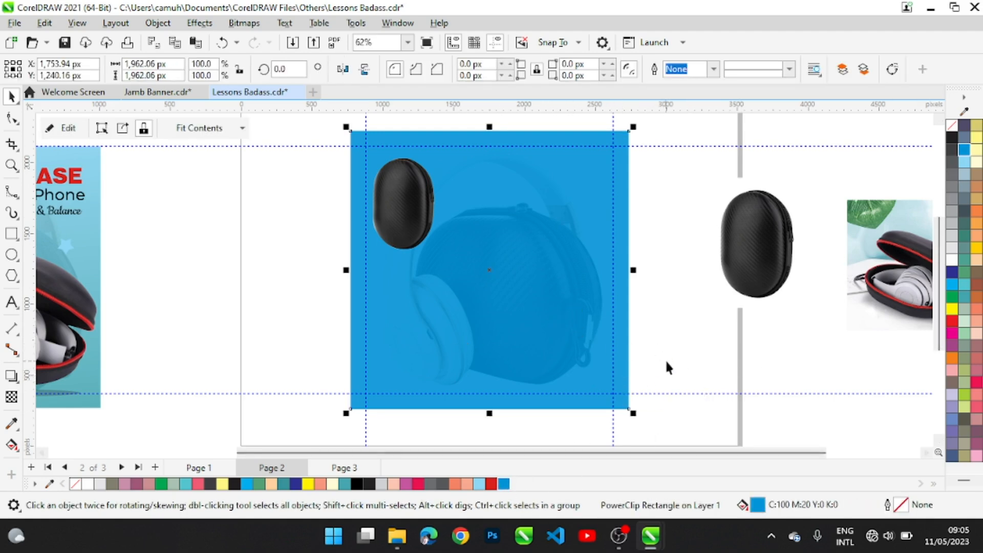
Give the square a diagonal fountain fill from deep blue at the lower right to light blue at the upper left, extending both ends beyond it.
click(11, 447)
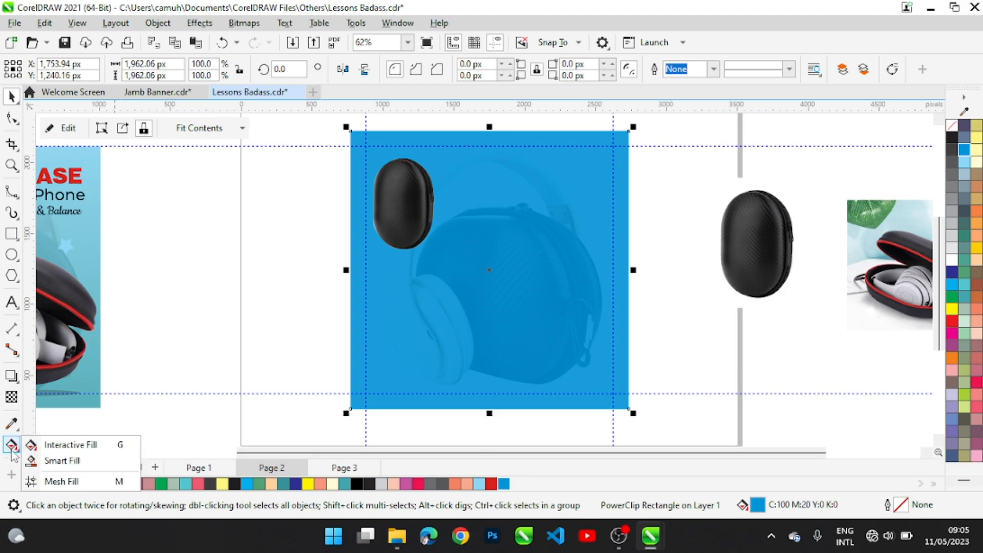
click(56, 445)
drag(597, 402, 399, 136)
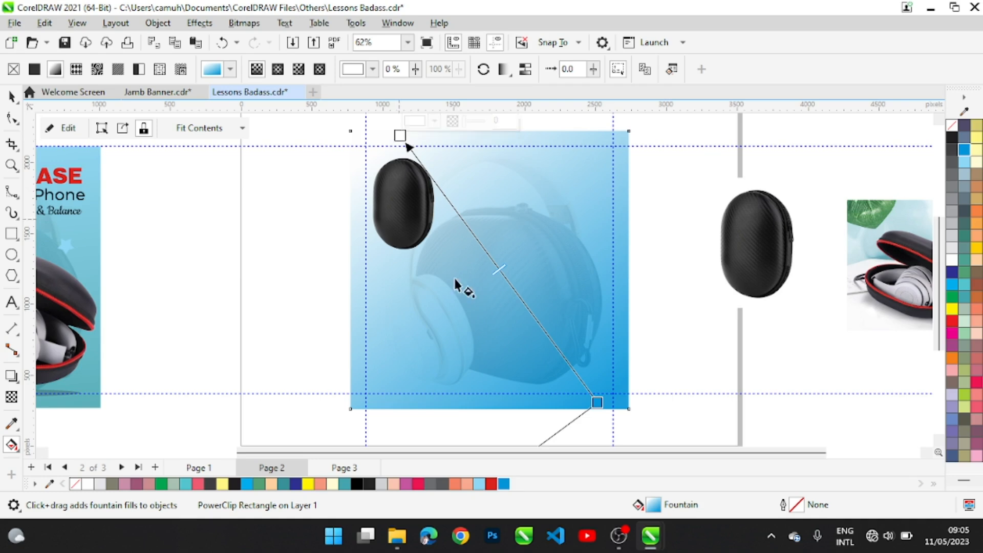
click(482, 485)
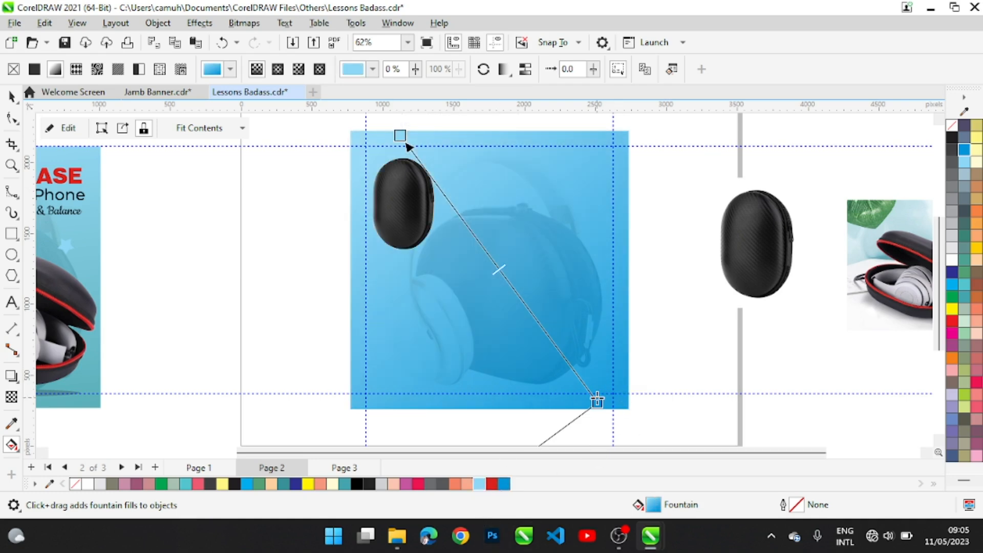
drag(600, 404, 664, 445)
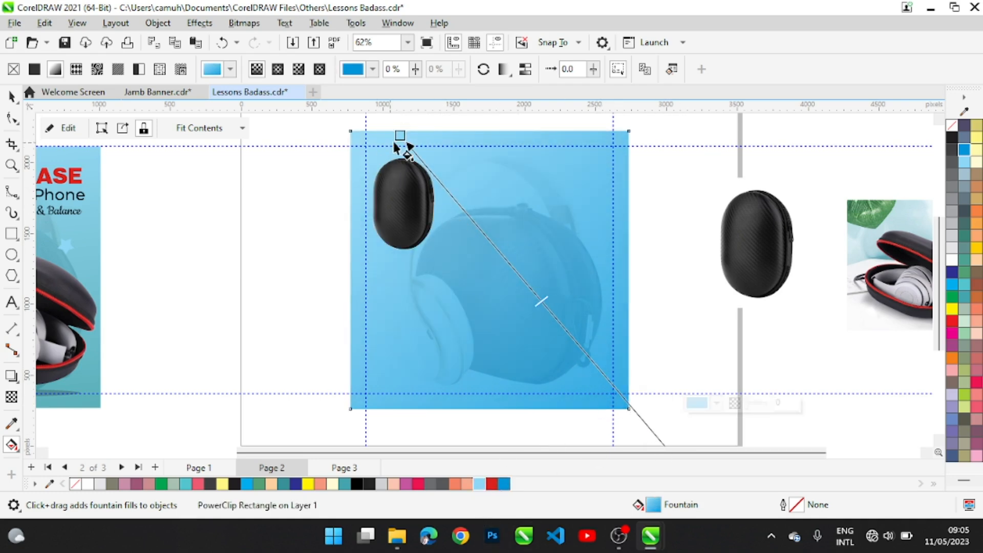
drag(397, 134, 311, 101)
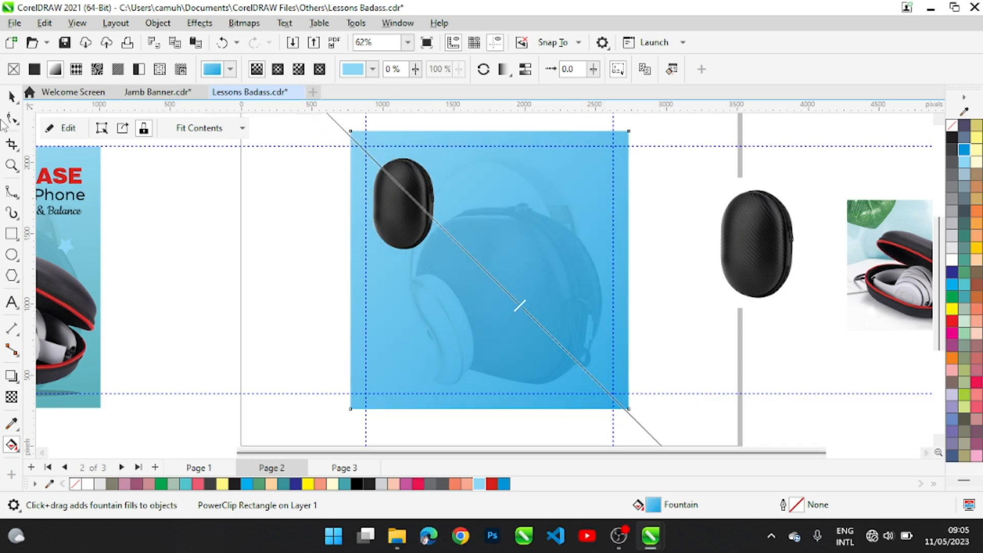
click(11, 96)
Place a copy of the reference flyer's open headphone case on the lower-right part of the blue square.
key(z)
right_click(520, 288)
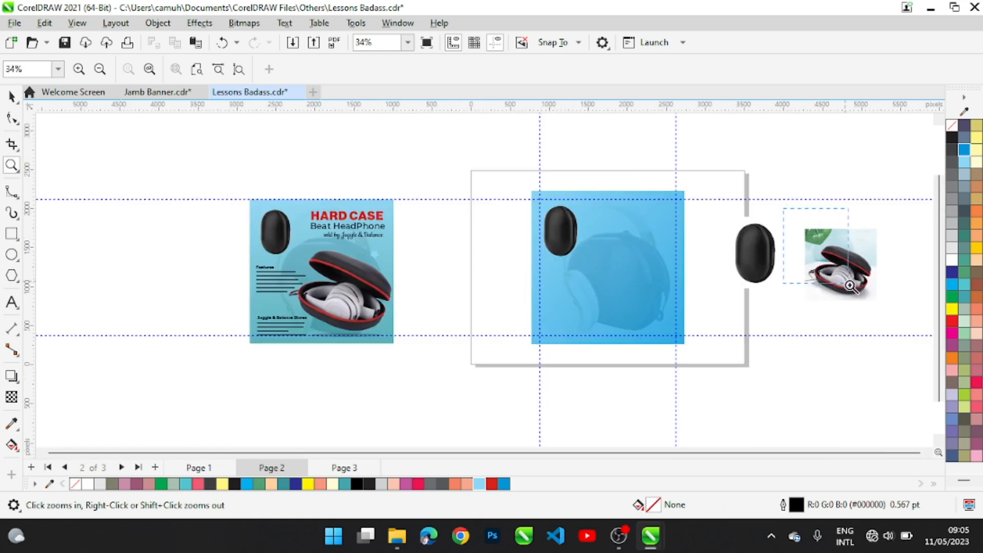
click(834, 275)
right_click(420, 305)
key(space)
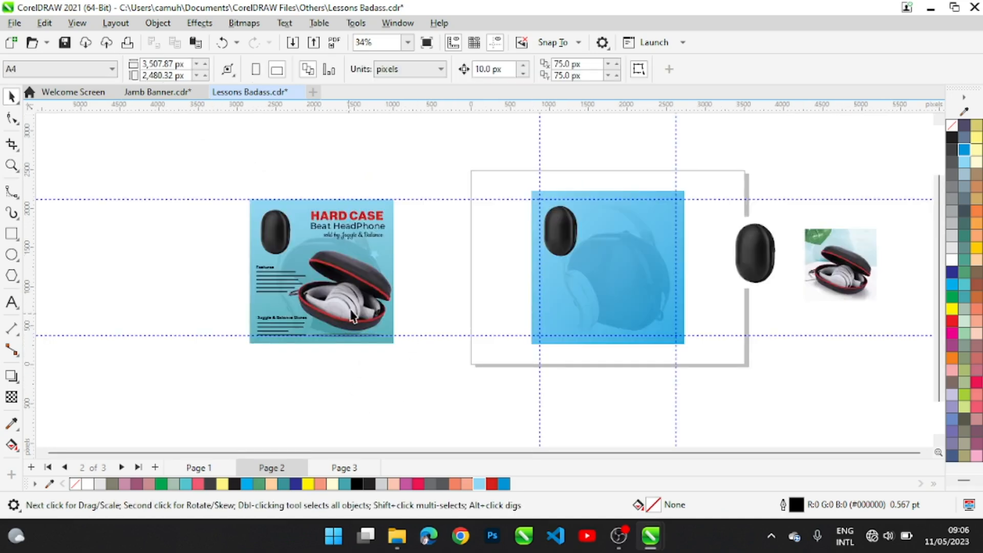
drag(351, 305, 641, 293)
key(z)
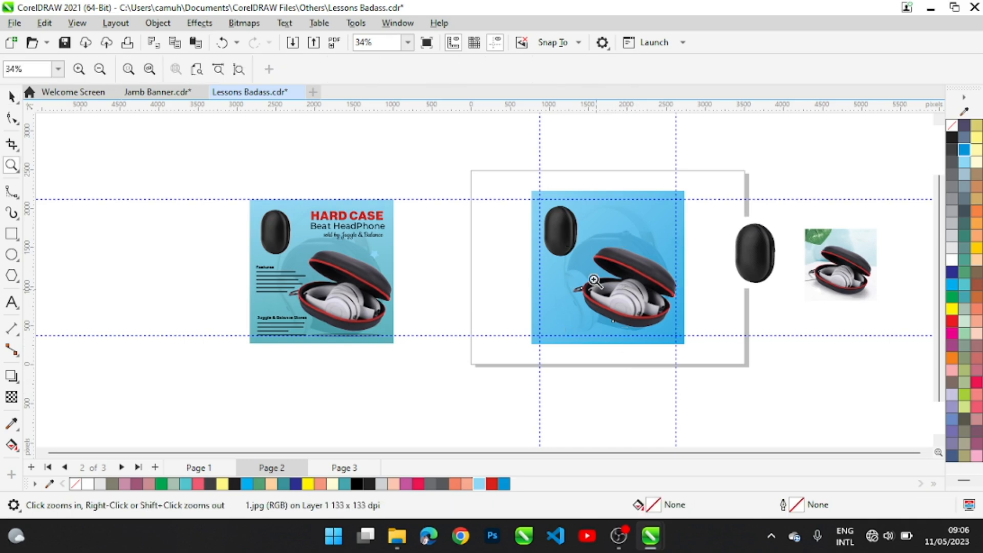
drag(501, 160, 716, 407)
key(space)
key(z)
drag(623, 156, 300, 401)
key(space)
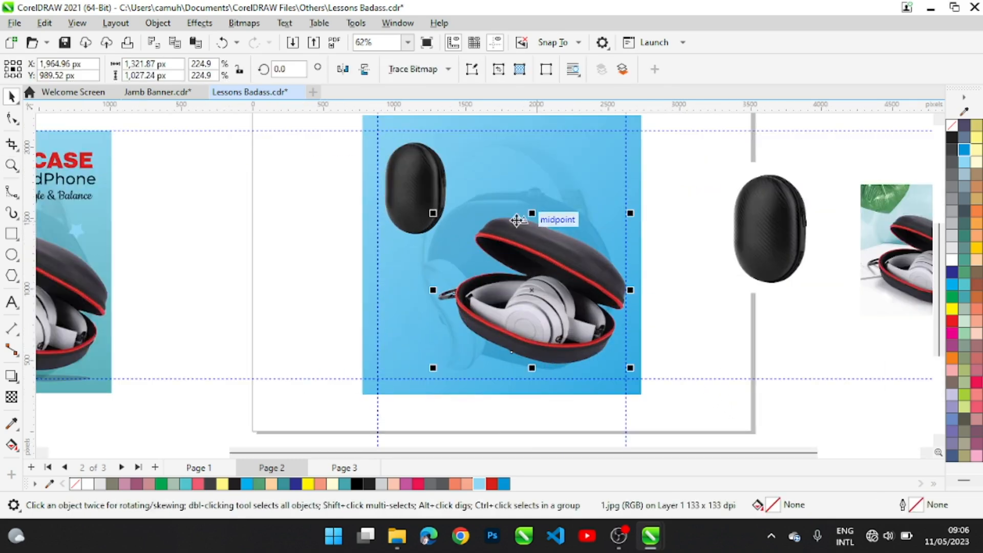
Scale the closed black case down into the upper-left guide corner and adjust the open case's position on the square.
drag(432, 213, 467, 239)
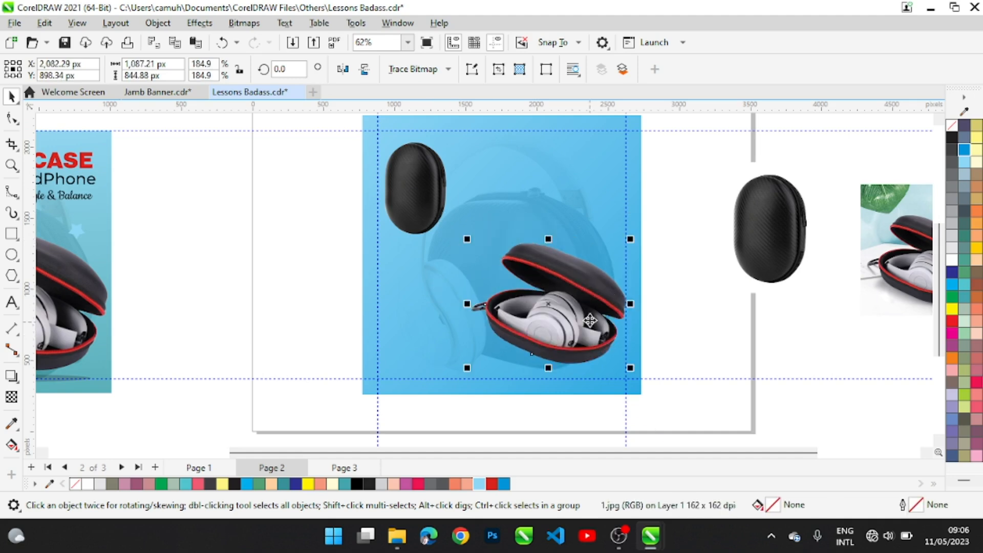
key(ctrl+z)
drag(424, 184, 417, 171)
drag(450, 235, 417, 184)
click(584, 299)
drag(589, 284, 588, 272)
Draw a flat ellipse about 922 by 37 px beneath the open case, like the shadow in the reference flyer.
key(z)
scroll(398, 275, down, 1)
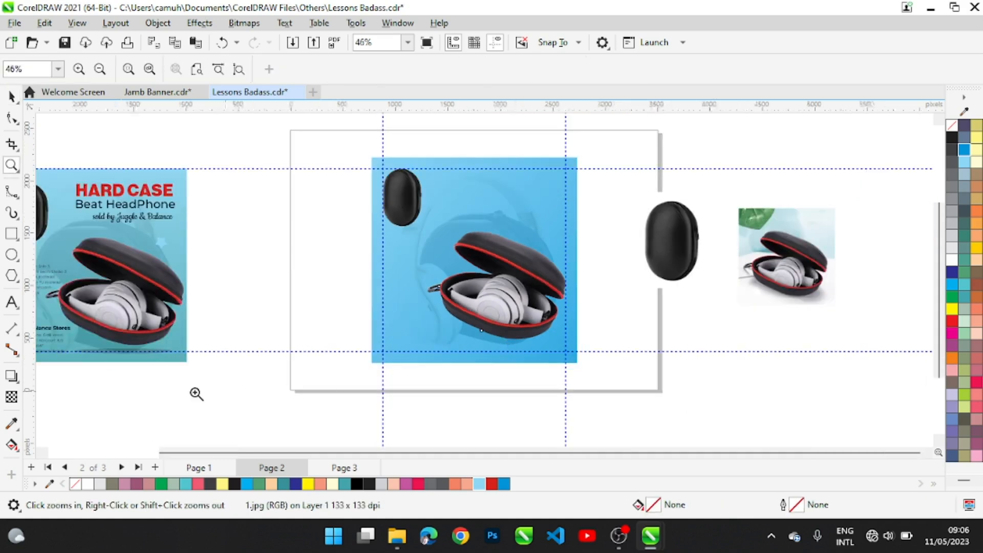
drag(94, 314, 226, 395)
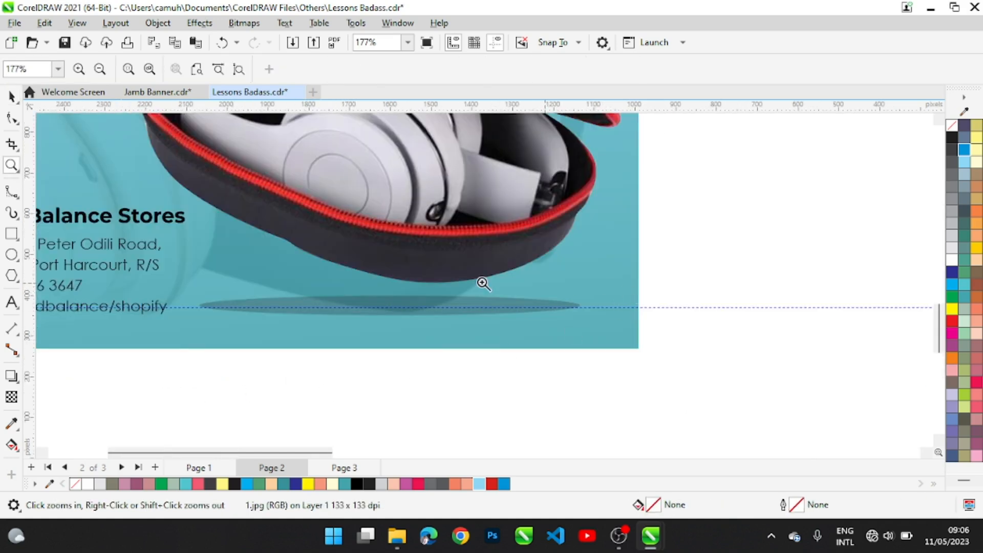
right_click(517, 331)
drag(306, 232, 639, 363)
key(space)
click(133, 272)
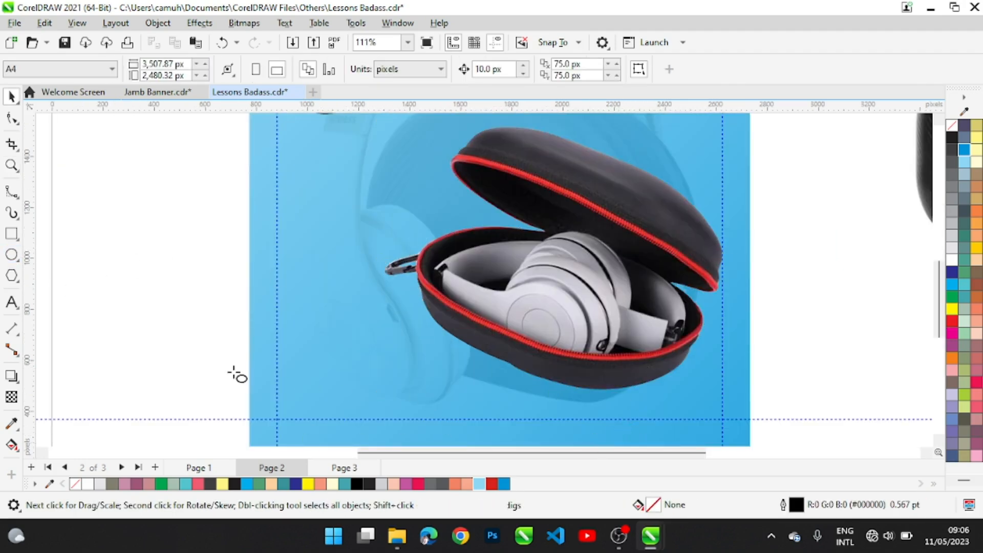
key(F7)
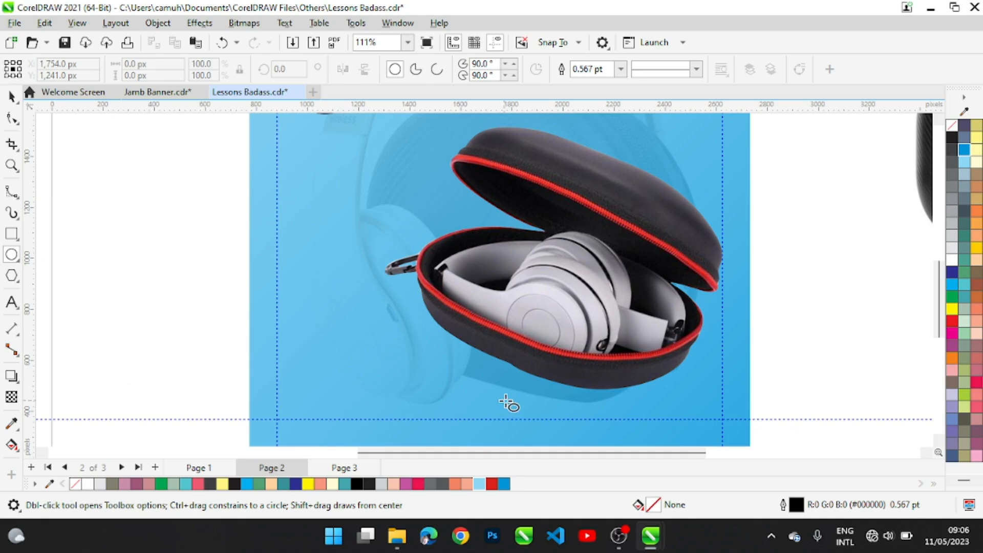
drag(446, 399, 681, 407)
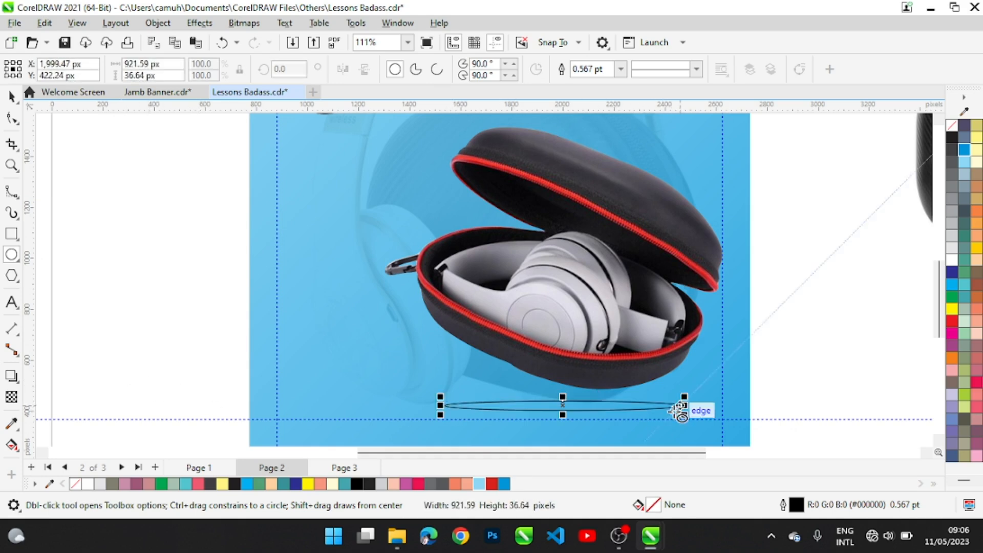
Fill the flat ellipse with black and remove its outline.
click(14, 102)
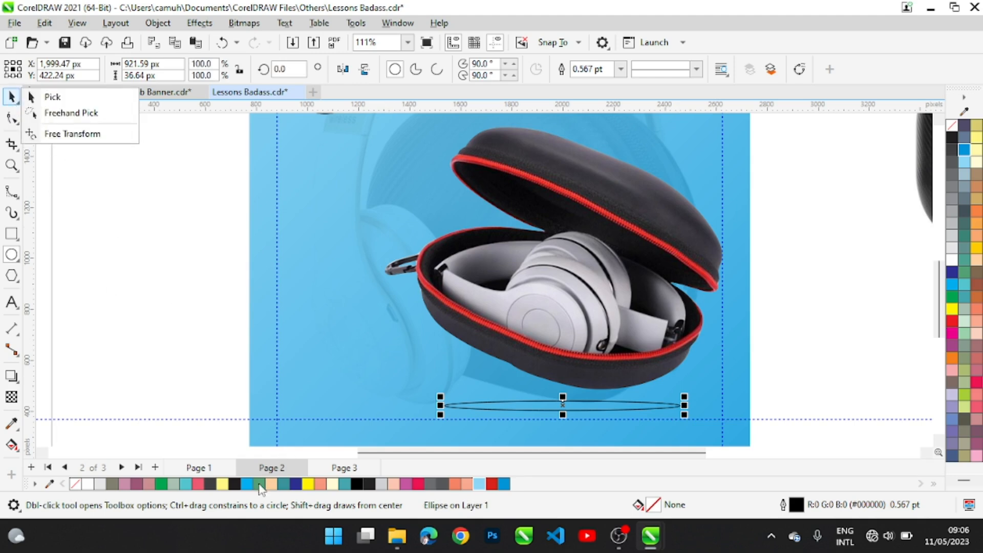
click(235, 484)
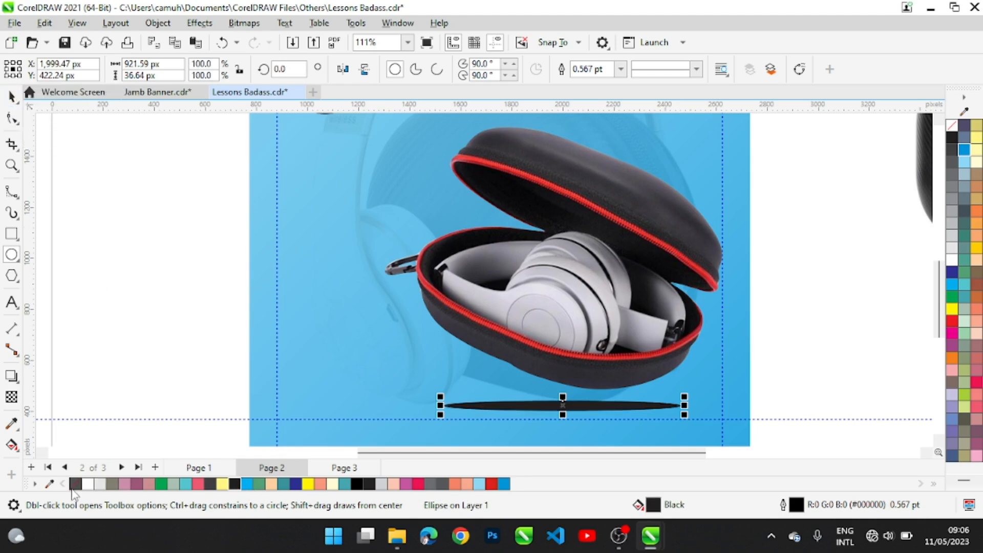
right_click(75, 486)
click(122, 294)
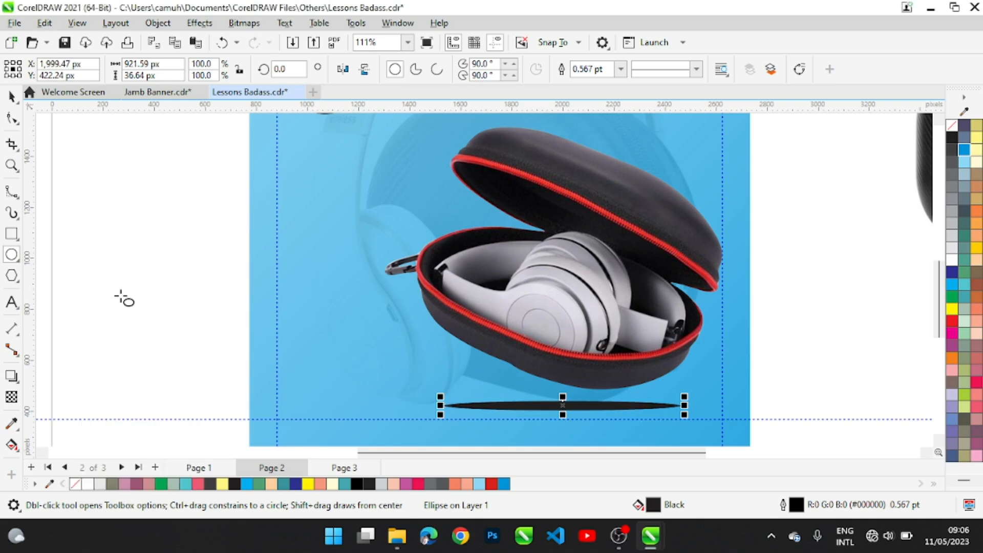
click(11, 97)
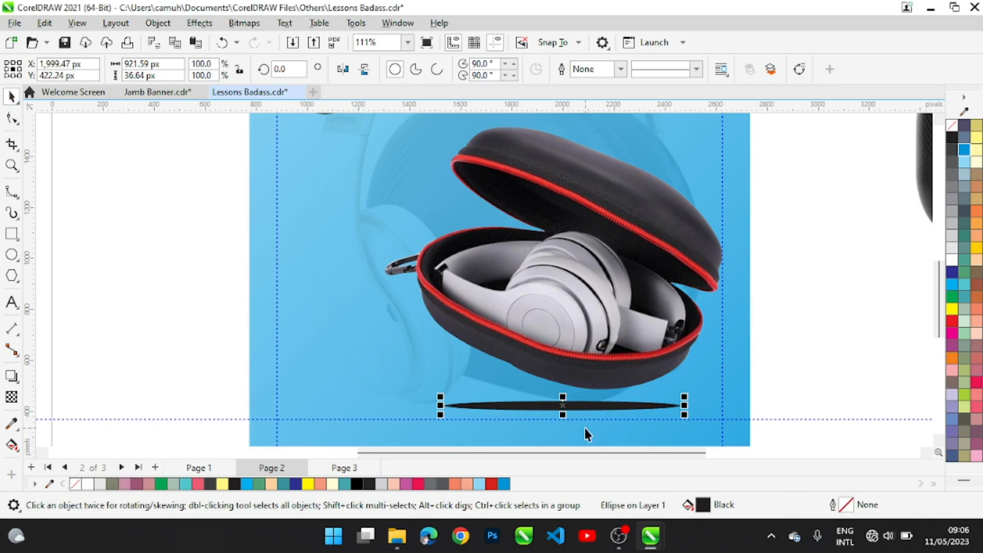
Shift the black ellipse to the right beneath the open case and narrow it to about 840 px.
drag(582, 407, 607, 410)
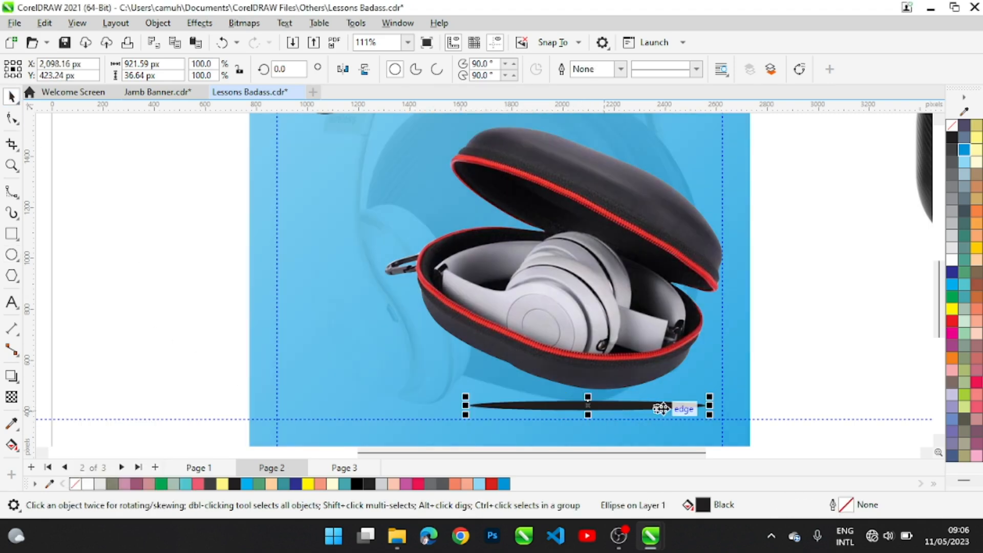
drag(709, 406, 690, 412)
drag(621, 412, 627, 411)
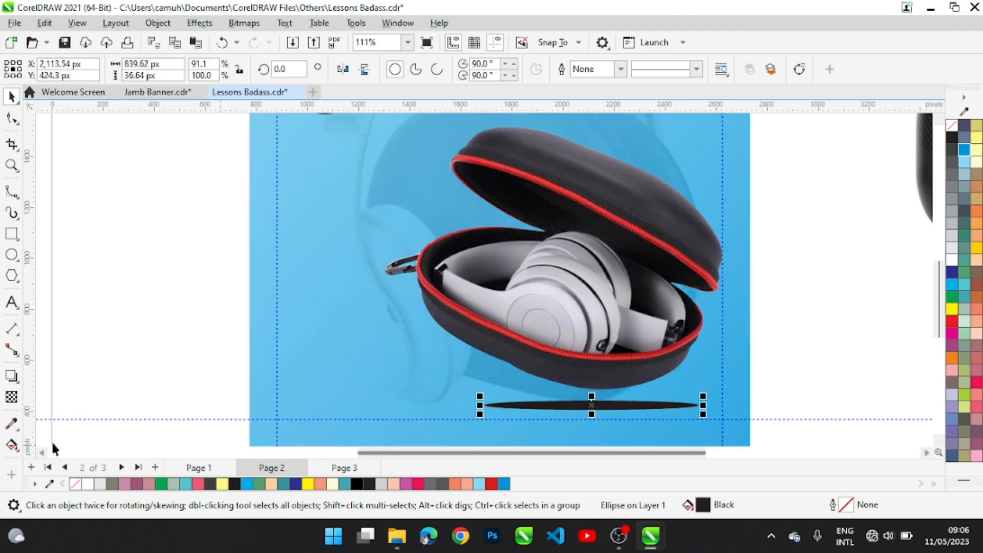
Give the black ellipse beneath the open case a uniform transparency of 70 and narrow it to about 809 px.
click(11, 399)
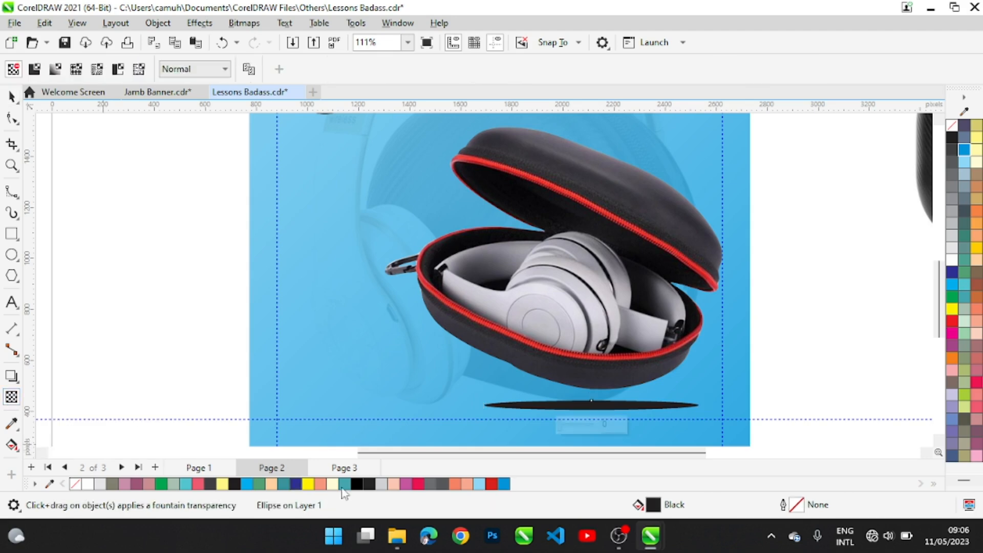
drag(563, 424, 583, 424)
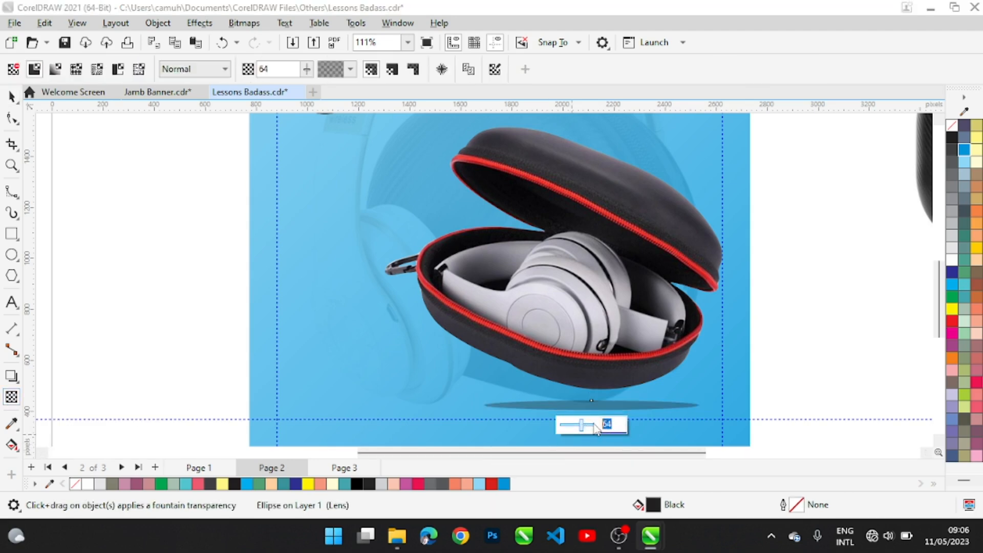
key(Return)
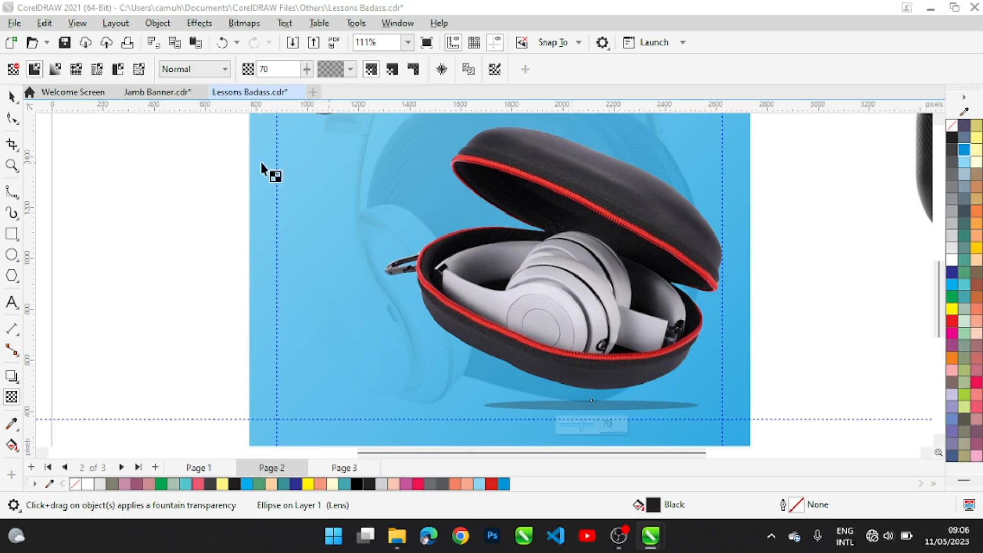
click(12, 96)
drag(481, 409, 489, 408)
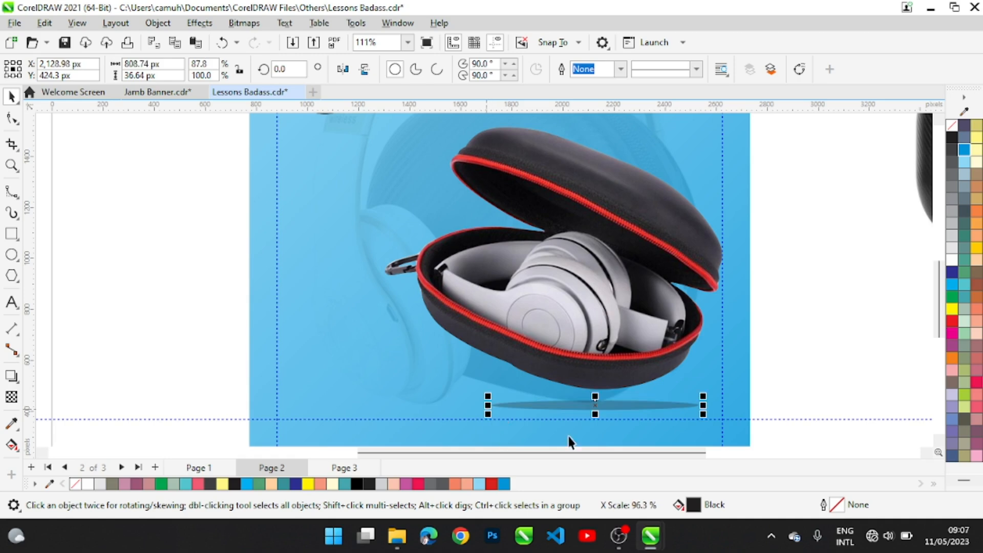
Nudge the transparent shadow ellipse down by 30 px to just above the lower guideline.
click(787, 341)
click(435, 406)
key(Down)
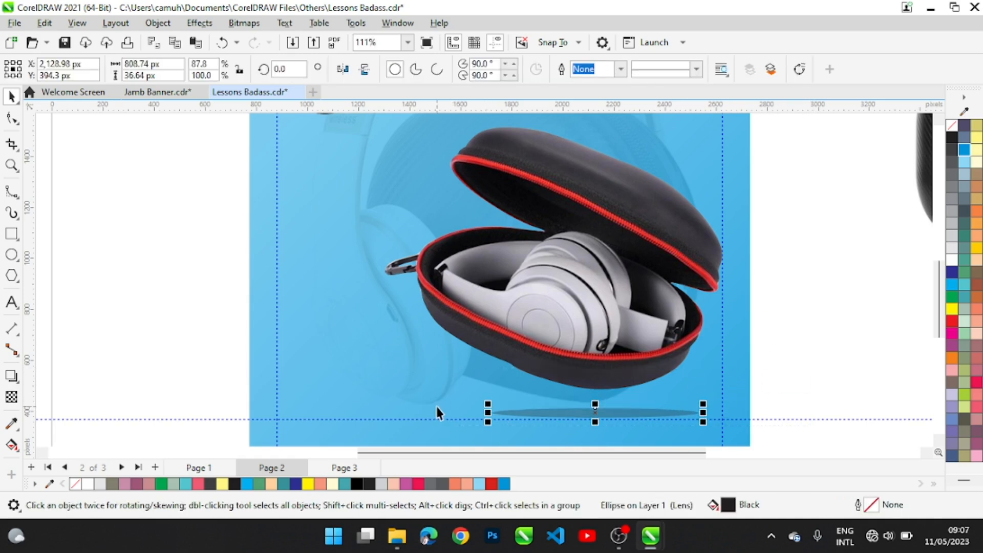
Nudge the open headphone case down so it sits closer to its shadow.
click(550, 293)
key(Down)
key(Down)
key(Down)
key(Down)
key(Down)
key(Up)
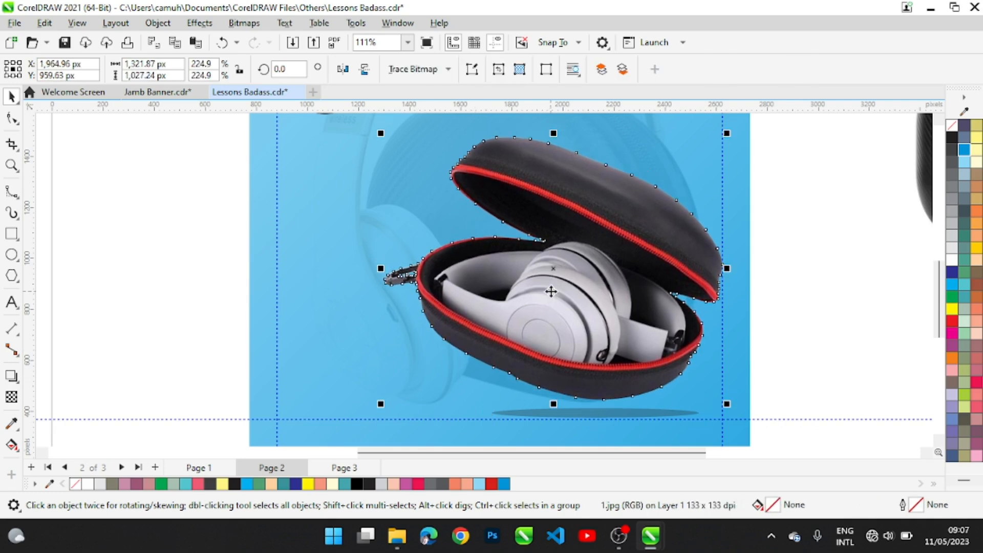
Copy the three heading text lines from the reference flyer to the upper-right part of the blue square.
key(z)
right_click(522, 315)
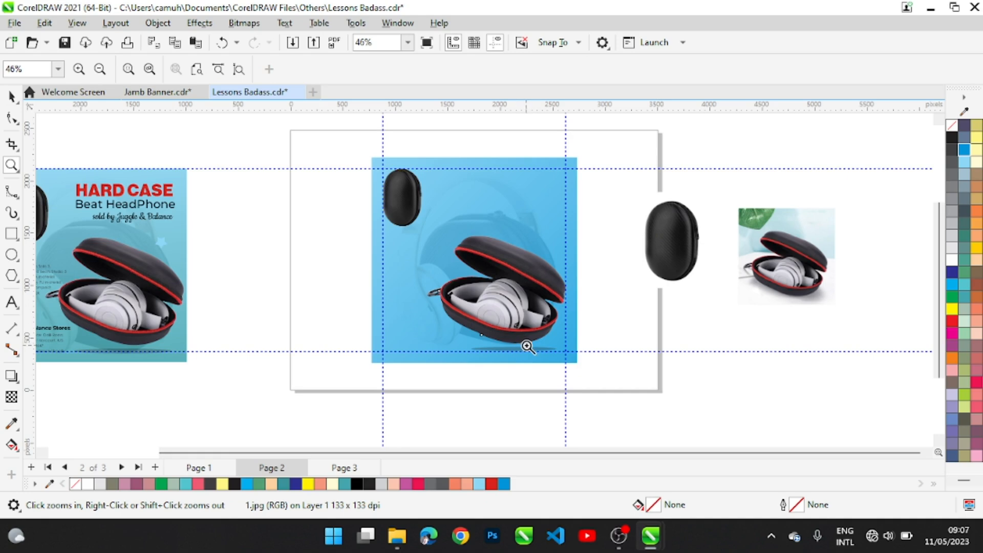
key(space)
click(247, 177)
drag(159, 215, 52, 235)
mouse_move(156, 215)
mouse_down()
mouse_move(510, 215)
mouse_move(501, 189)
mouse_up()
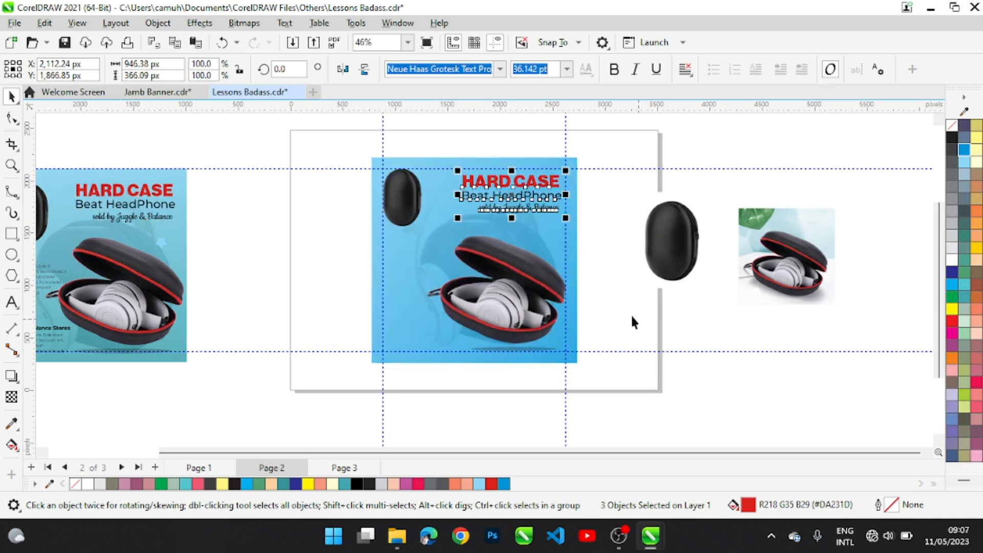
key(x)
key(z)
mouse_move(335, 136)
mouse_down()
mouse_move(555, 311)
mouse_move(639, 402)
mouse_up()
key(space)
click(640, 295)
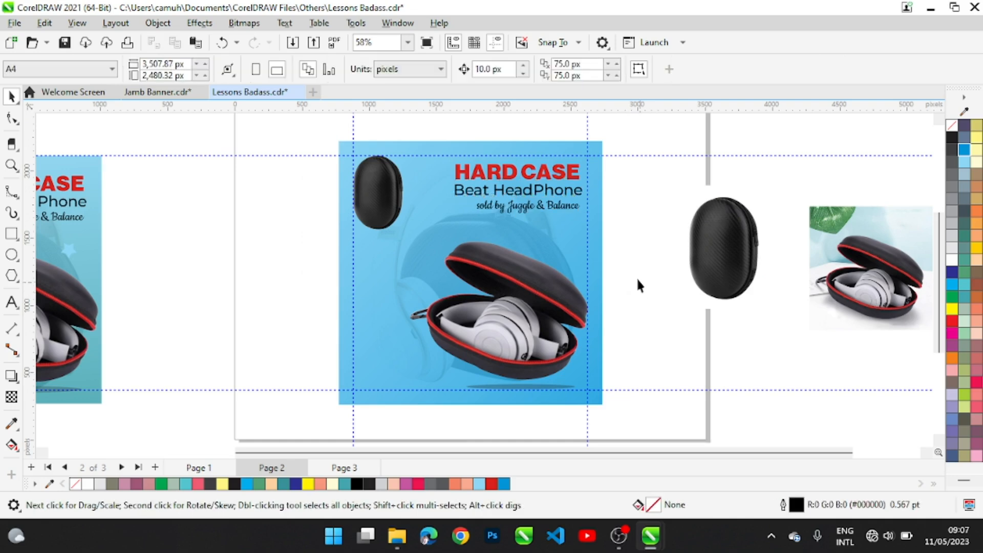
Add the artistic text HARD CASE in capitals in the empty area between the reference flyer and the blue square.
click(11, 302)
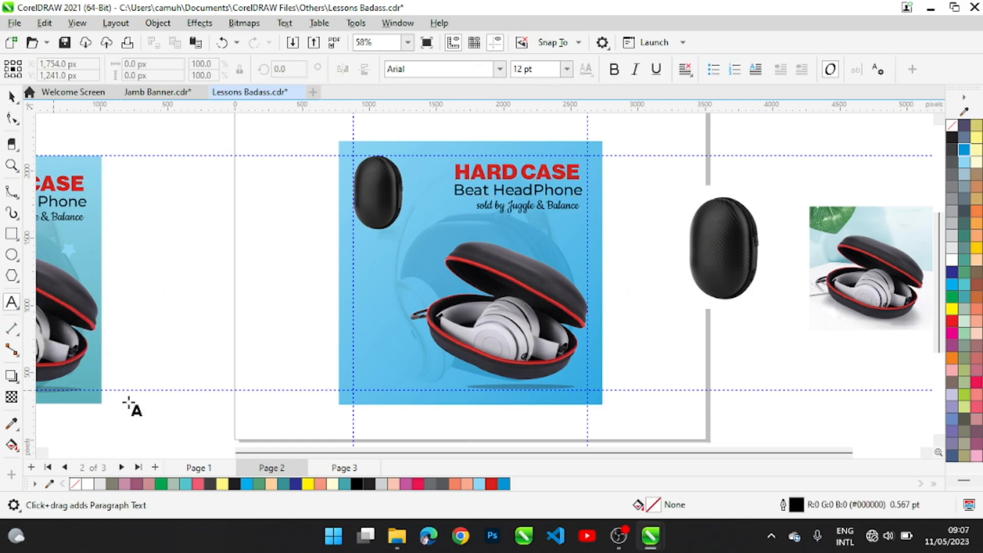
click(174, 234)
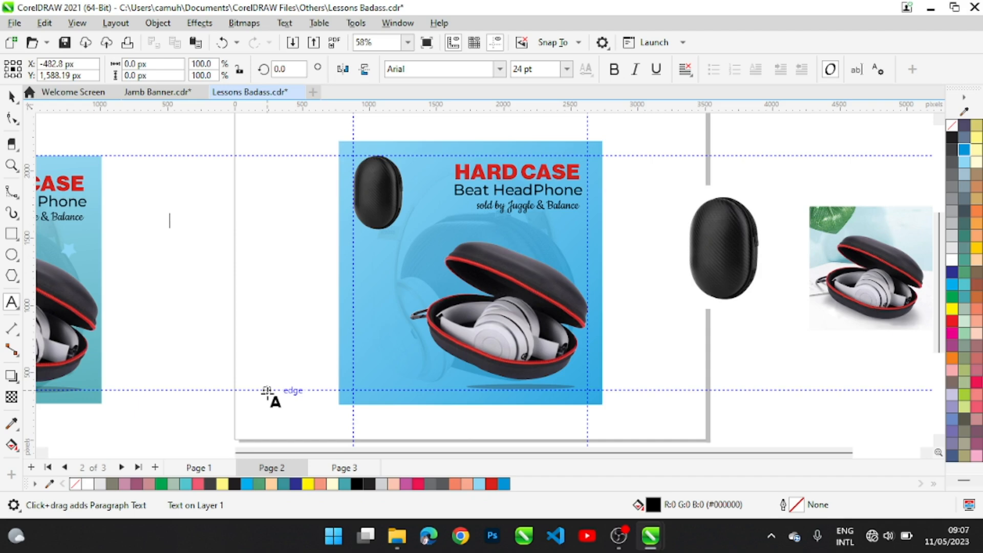
text(hard)
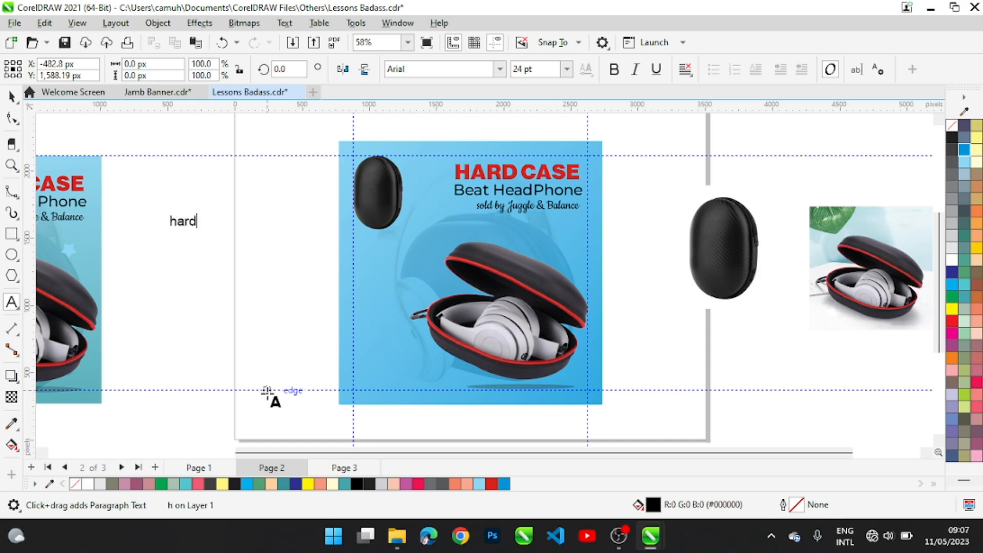
key(BackSpace)
key(BackSpace)
key(BackSpace)
key(BackSpace)
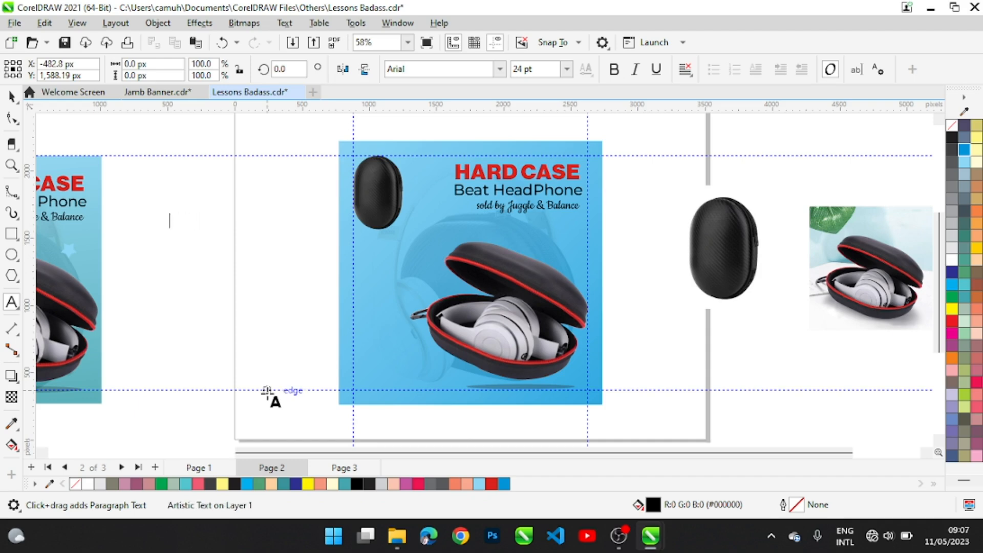
key(BackSpace)
key(BackSpace)
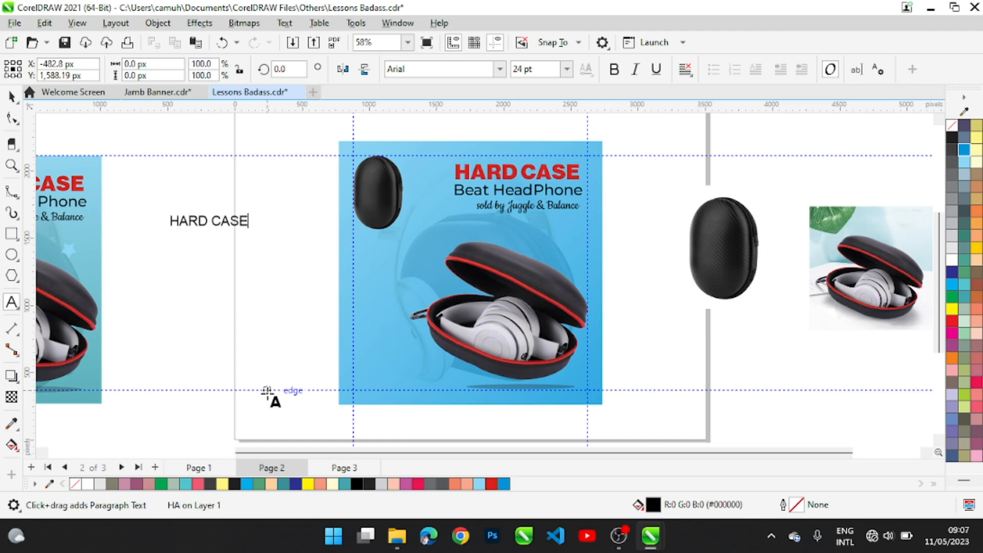
key(ctrl+space)
Format the new HARD CASE text as red Montserrat Bold at about 38.5 pt and duplicate it just below.
click(494, 69)
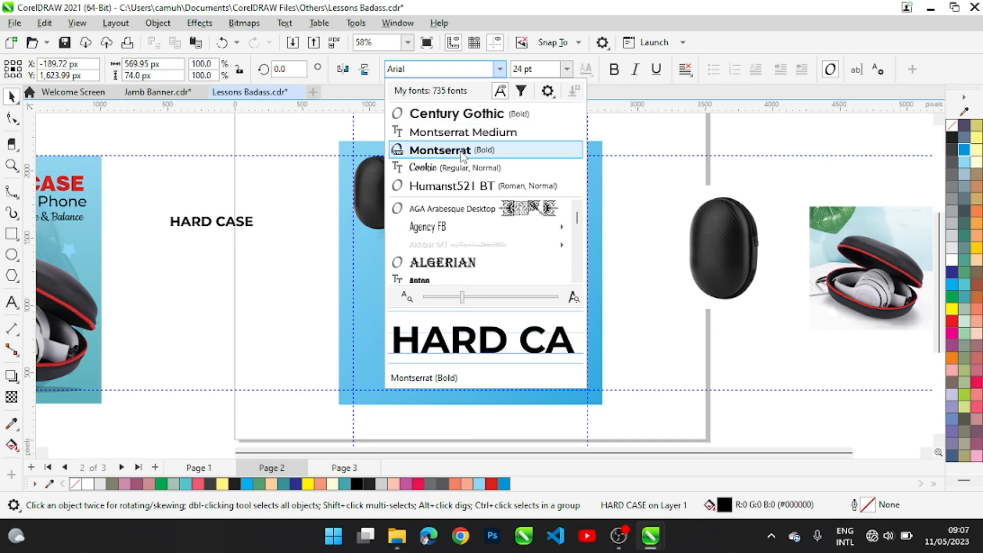
click(463, 154)
click(492, 483)
drag(257, 227, 220, 238)
click(170, 427)
Replace the wording of the lower HARD CASE duplicate with Beat Headphone.
double_click(220, 239)
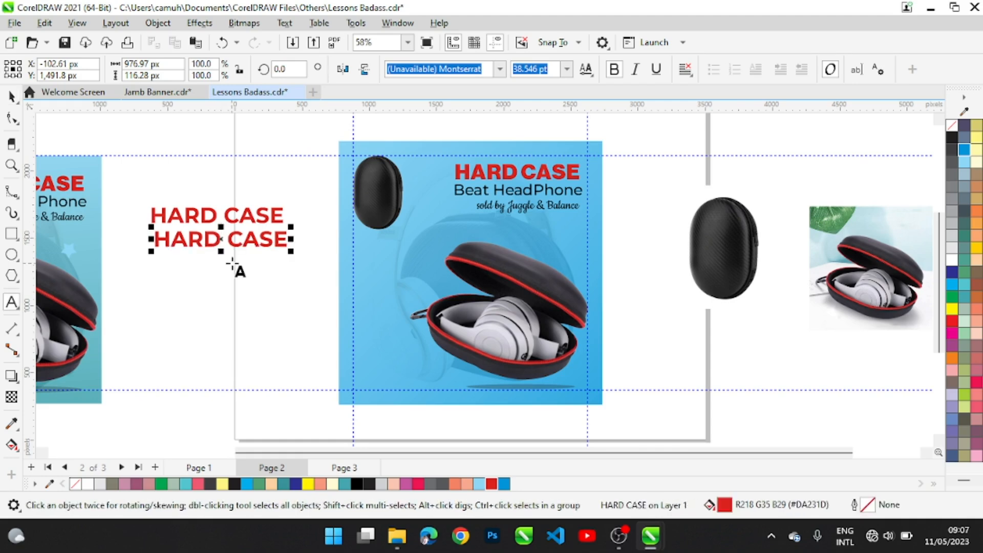
key(BackSpace)
key(BackSpace)
key(BackSpace)
key(BackSpace)
text(Beat)
text( Head)
text(phone)
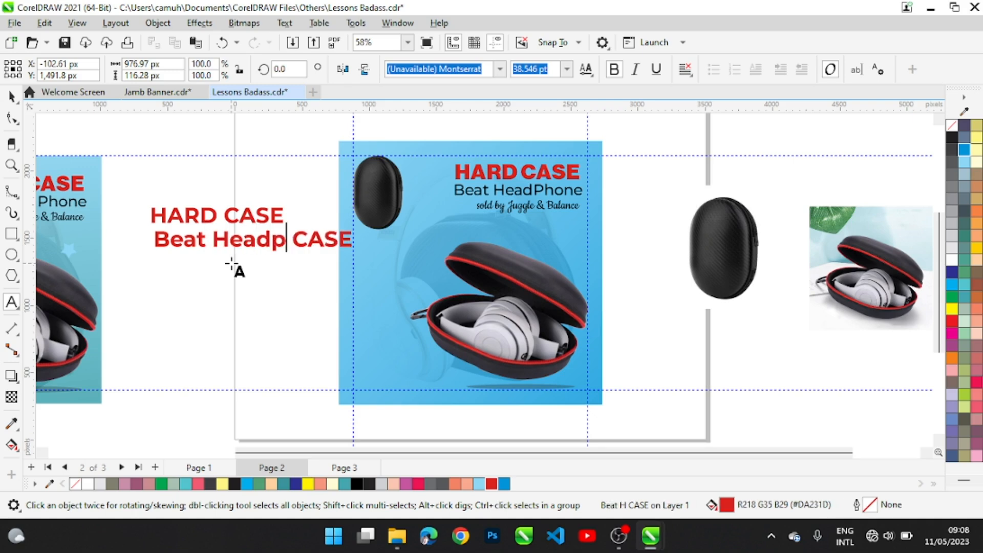
key(Delete)
key(Delete)
key(Delete)
key(Delete)
key(Delete)
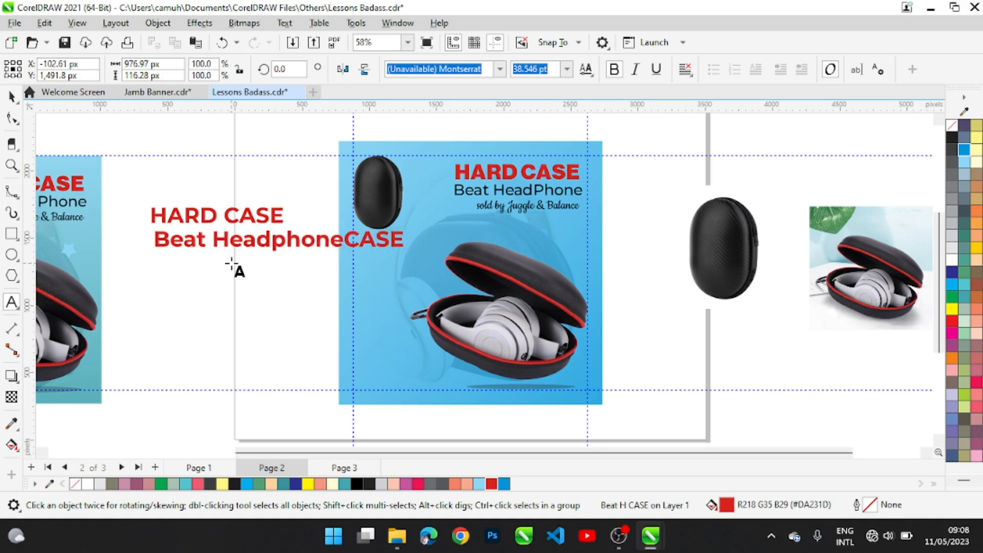
key(ctrl+space)
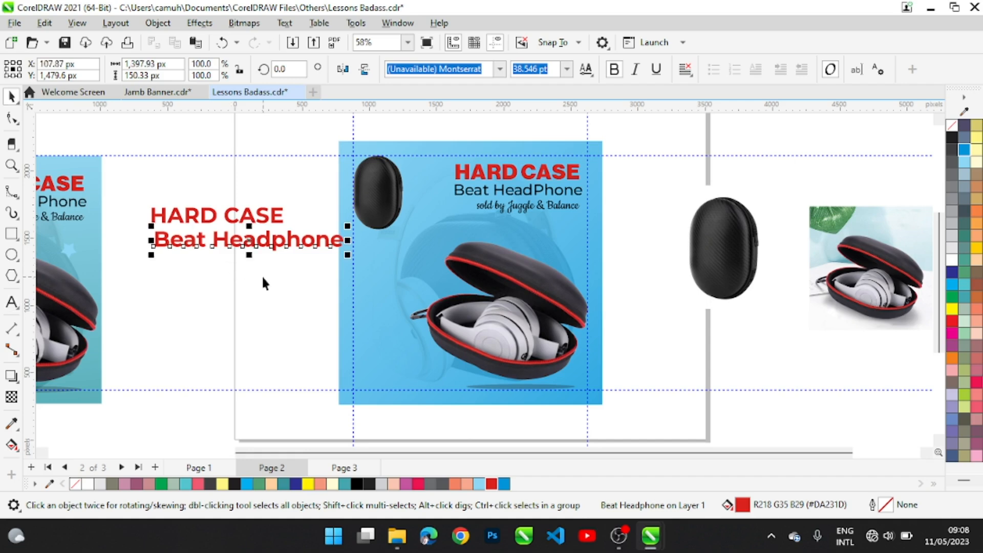
Restyle the Beat Headphone line as black, non-bold text and scale it to about 967 px wide to match the heading.
click(951, 138)
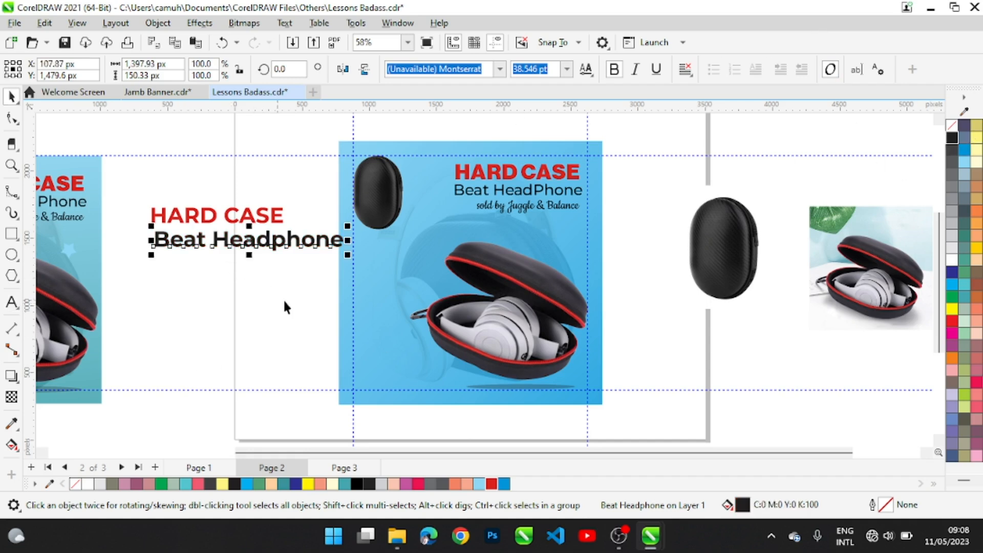
click(614, 69)
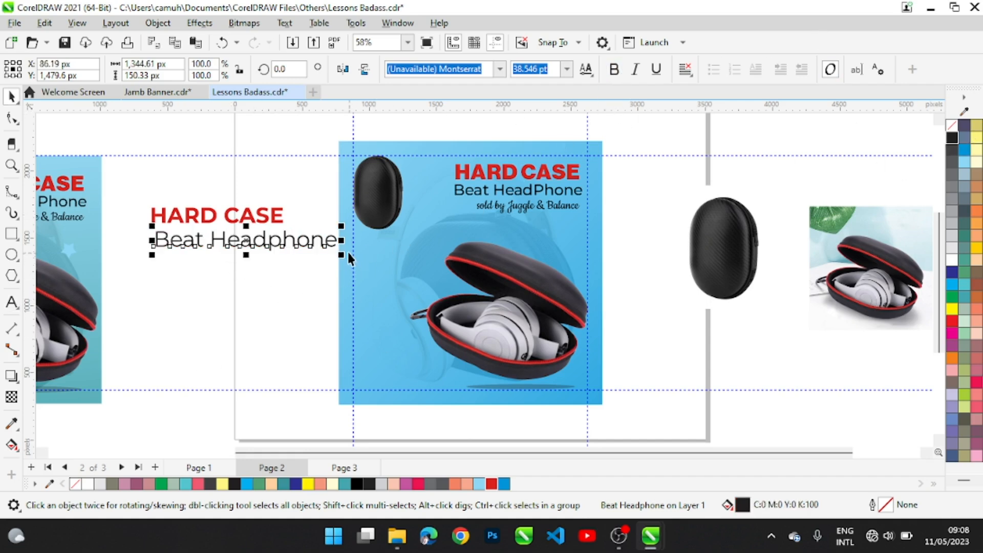
drag(344, 261, 315, 249)
key(z)
drag(132, 182, 349, 266)
key(space)
mouse_move(657, 367)
mouse_down()
mouse_move(650, 373)
mouse_move(668, 367)
mouse_up()
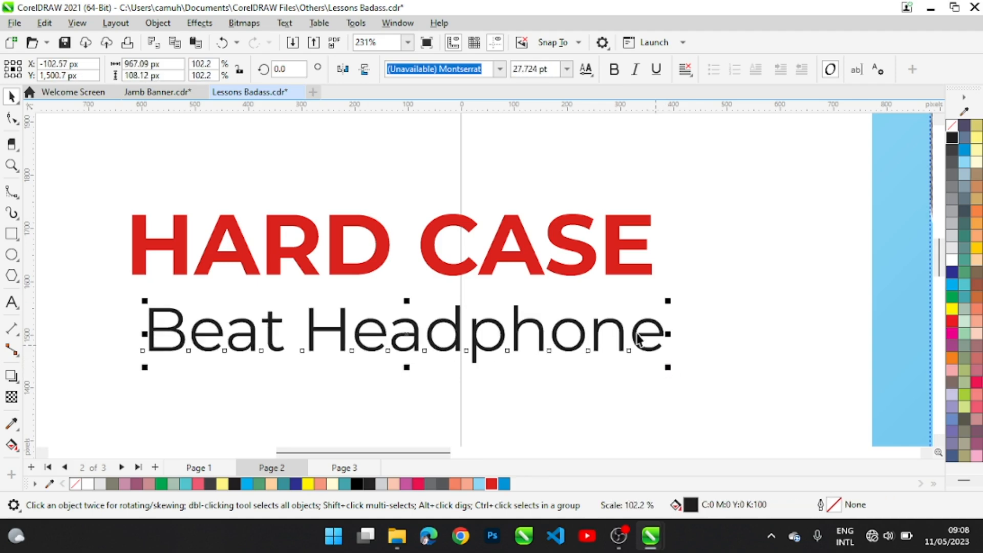
Change the new HARD CASE line's font to Neue Haas Grotesk Text Pro (Black), like the heading on the blue square.
click(614, 266)
key(z)
right_click(633, 360)
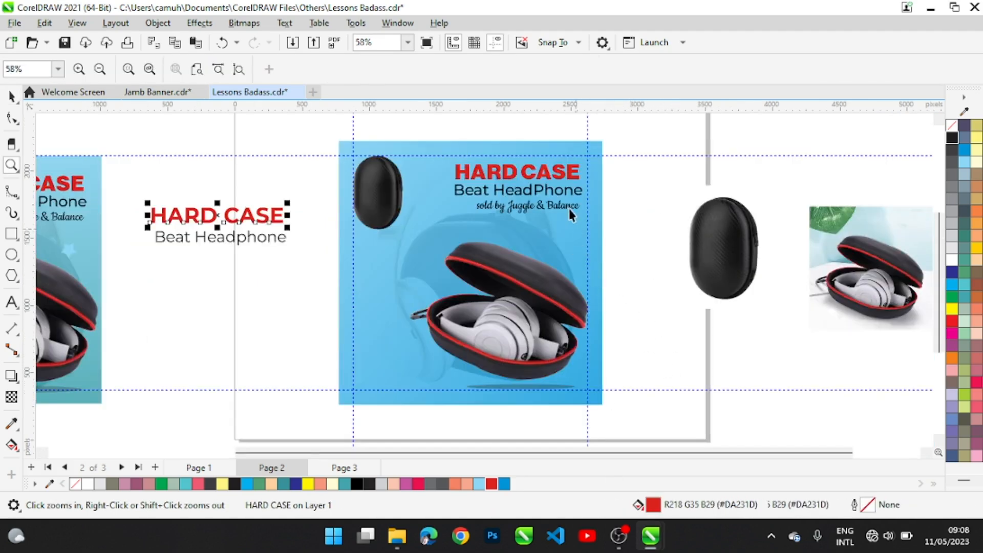
key(space)
click(564, 174)
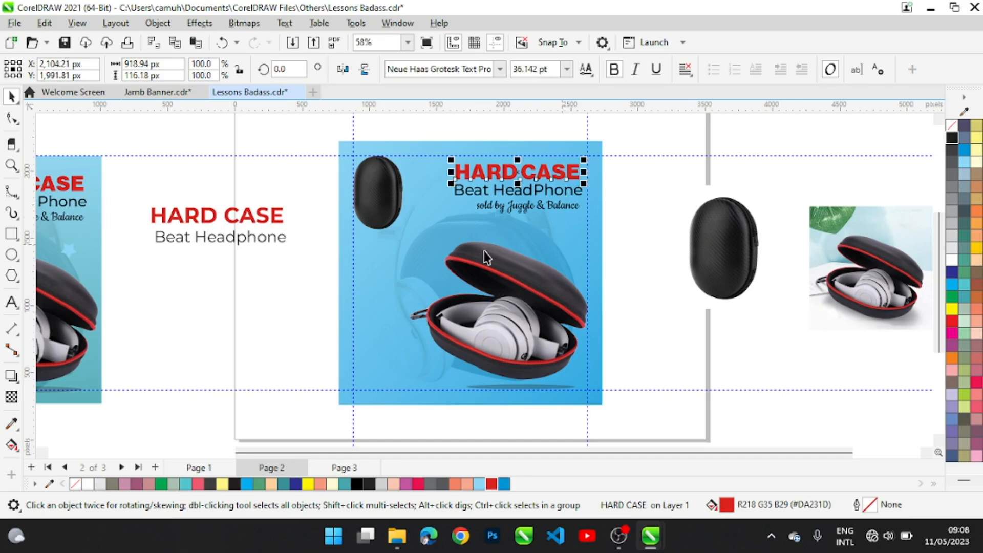
click(282, 221)
click(498, 69)
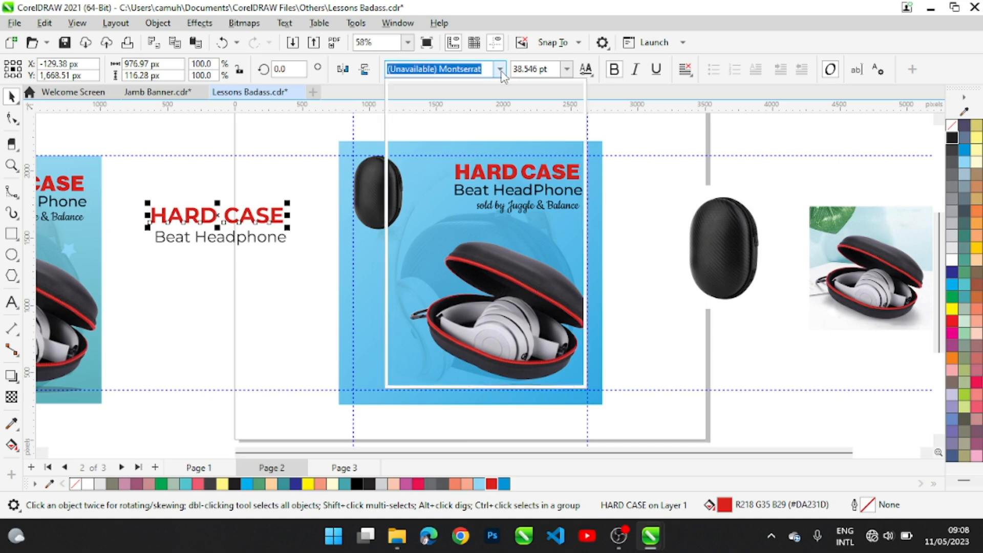
key(a)
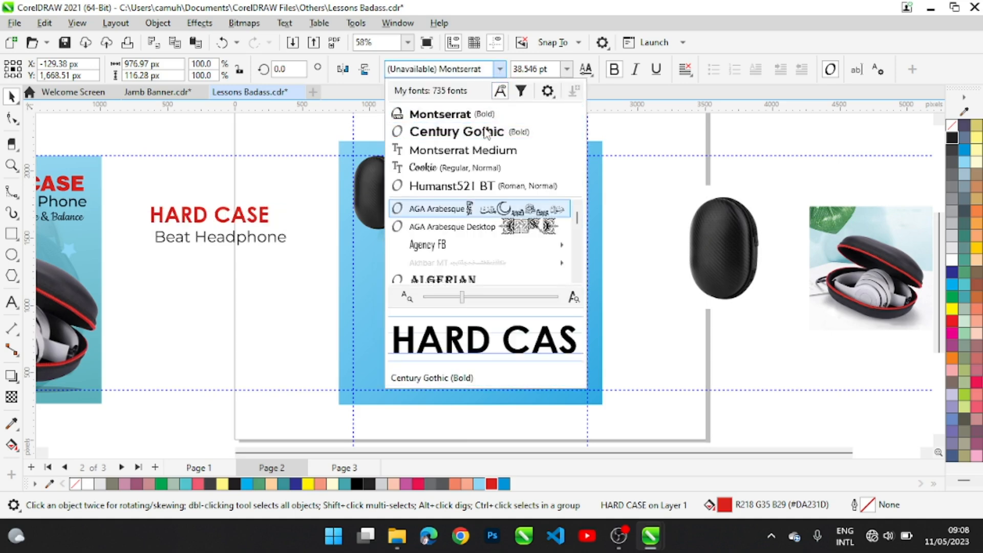
key(n)
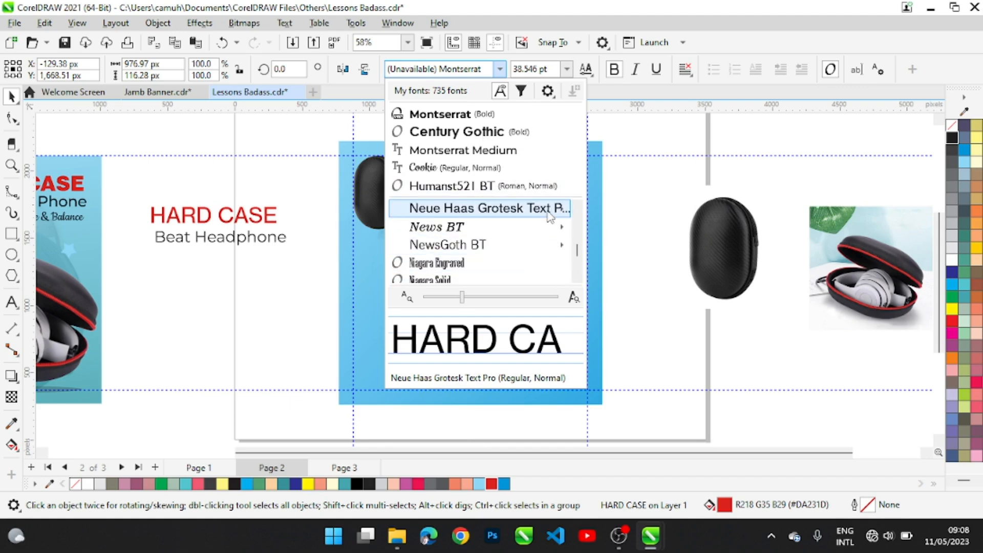
mouse_move(552, 207)
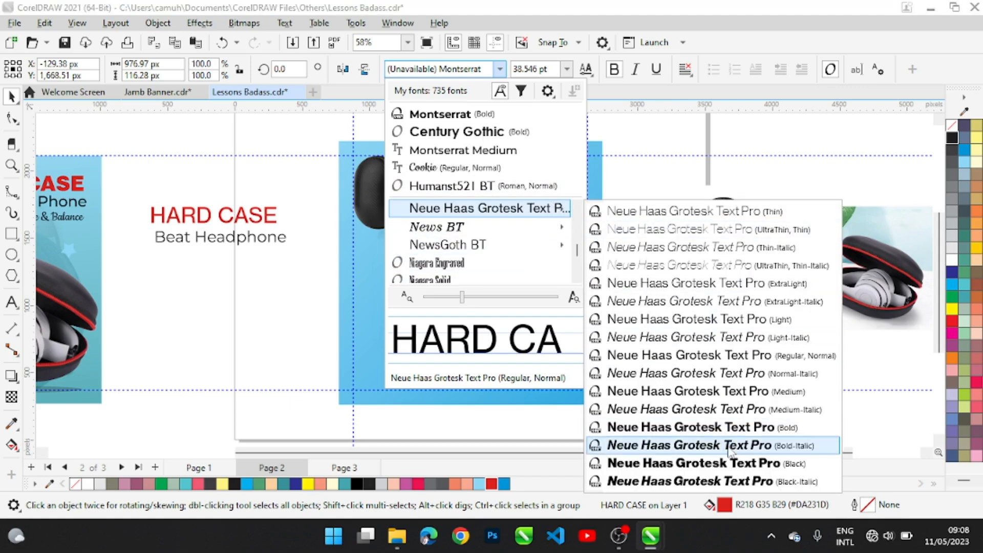
click(748, 463)
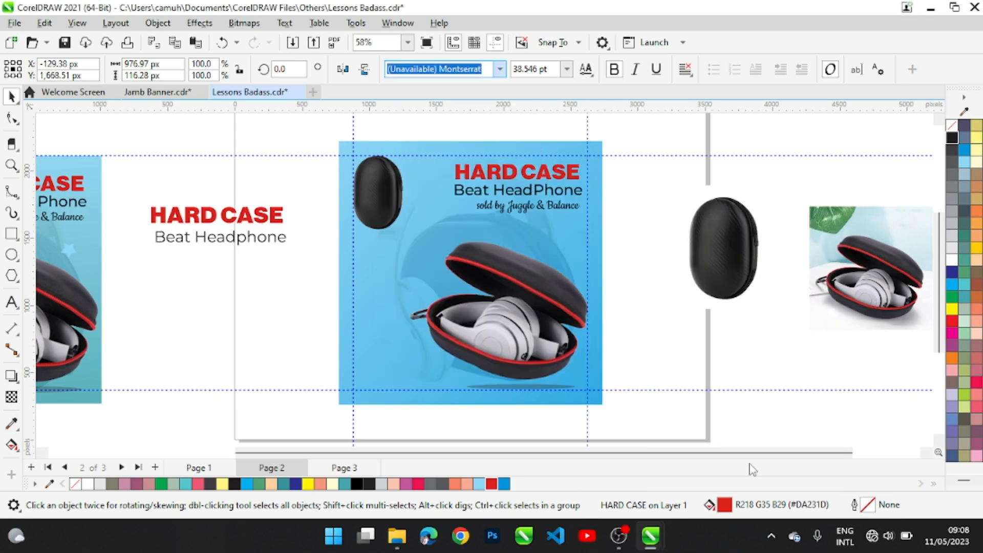
Set the new Beat Headphone line to Montserrat Bold and compare it with the heading above it.
click(156, 290)
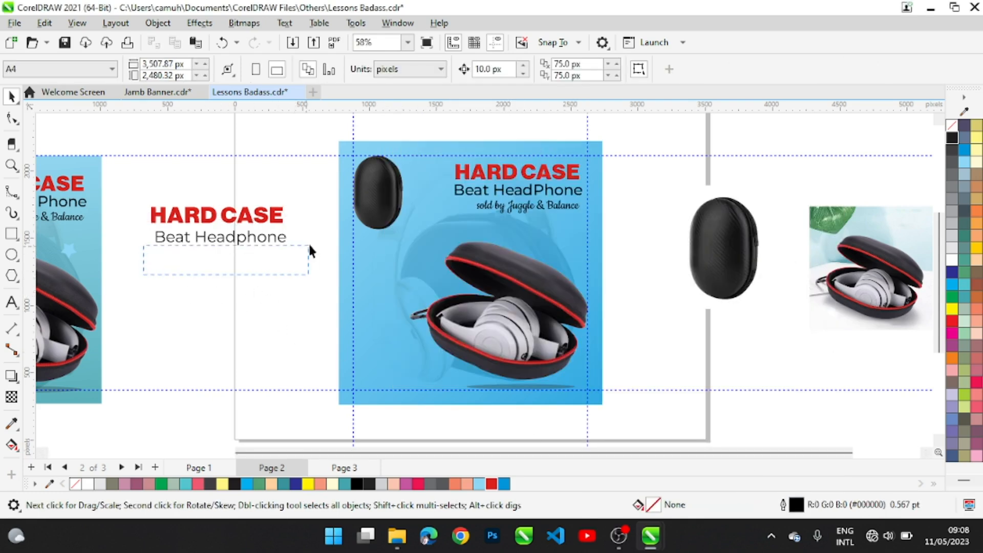
drag(303, 253, 332, 220)
click(499, 69)
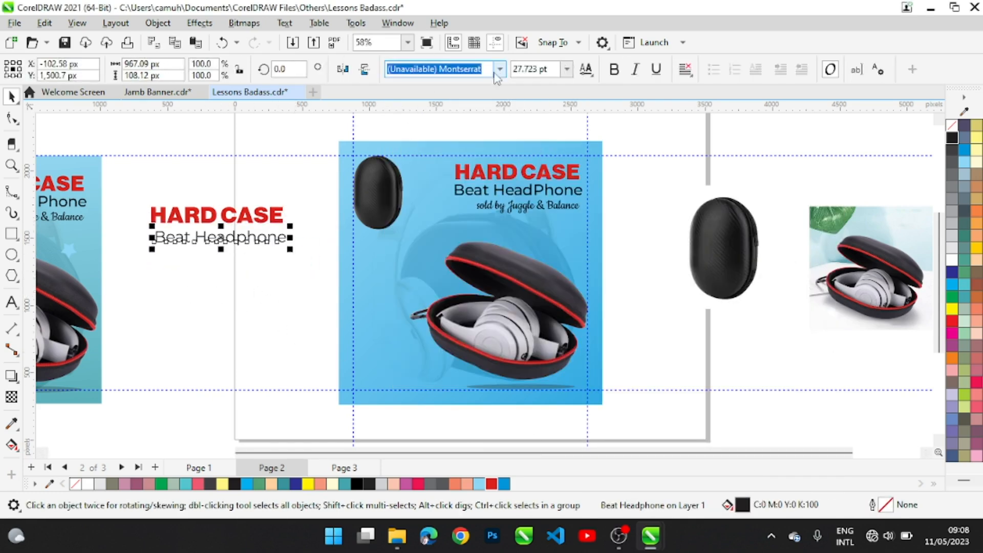
click(489, 133)
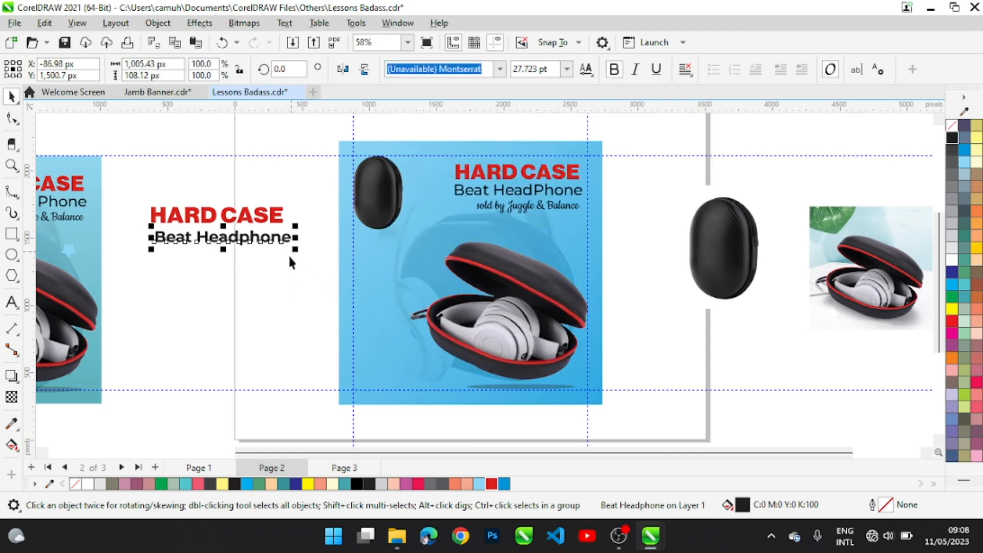
key(z)
drag(130, 169, 352, 291)
key(space)
click(187, 377)
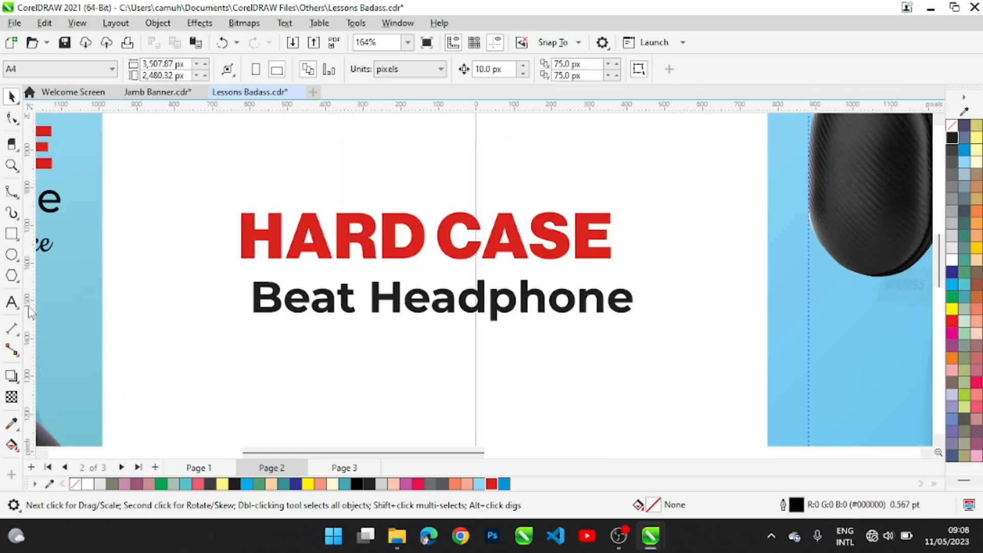
key(z)
right_click(601, 303)
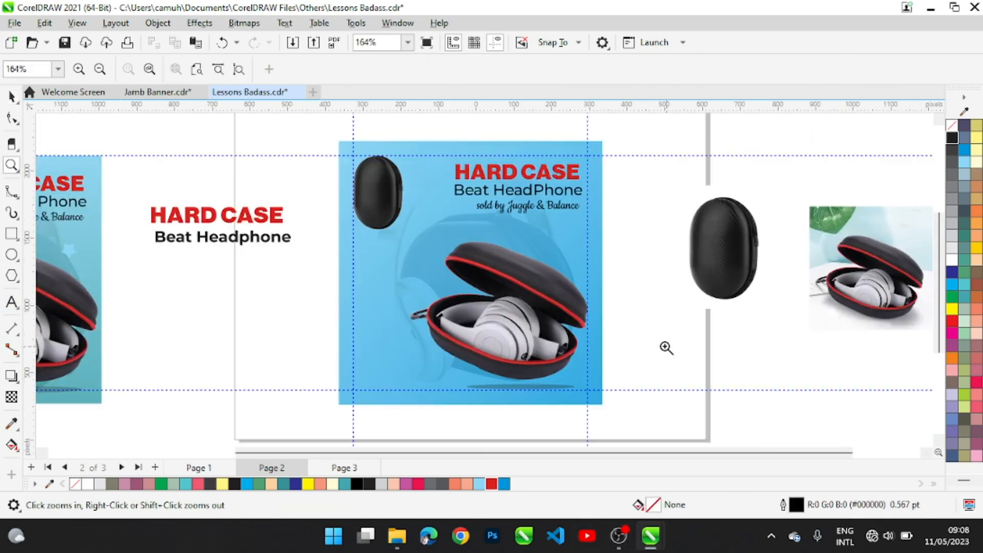
right_click(553, 350)
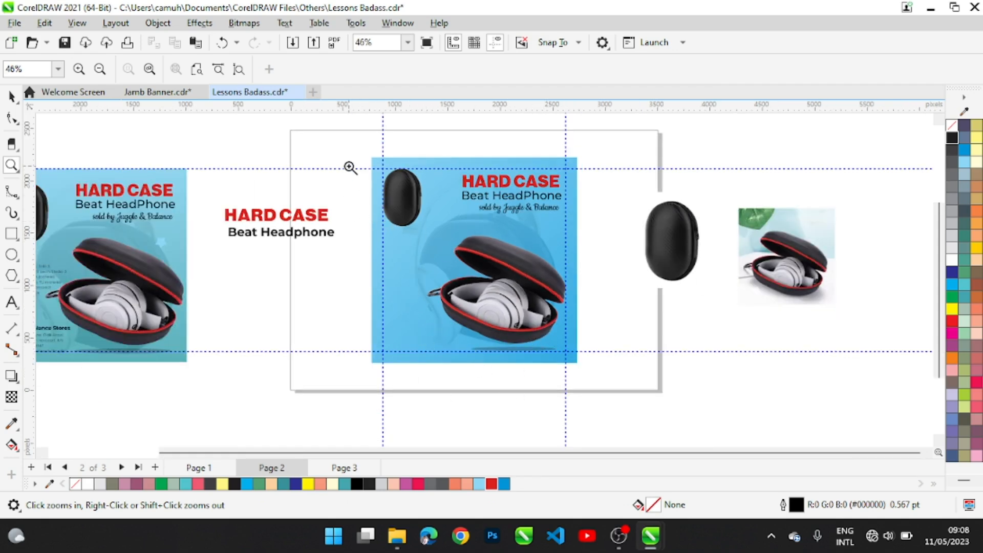
Move the loose HARD CASE and Beat Headphone practice lines out from between the two flyers to the left of the reference flyer.
right_click(425, 288)
key(space)
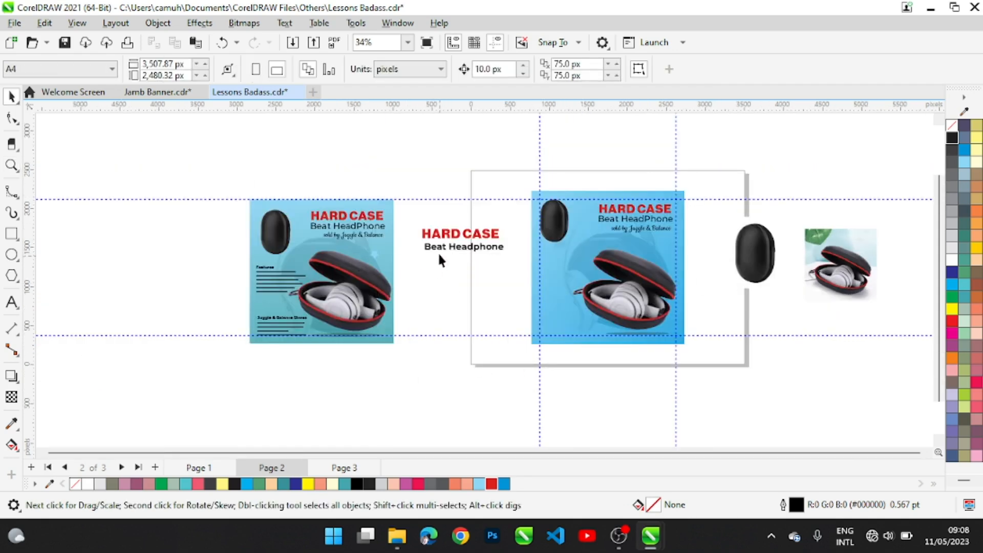
drag(519, 279, 218, 272)
key(z)
drag(186, 149, 768, 378)
key(space)
click(399, 290)
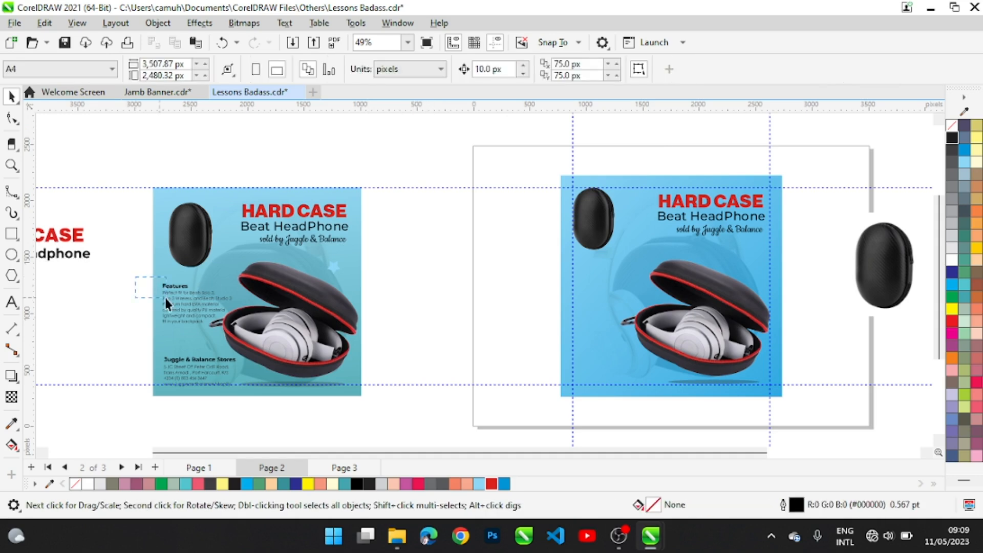
Copy the Features text and the Juggle & Balance Stores contact block from the reference flyer to the blue square's left side.
drag(287, 342, 288, 342)
drag(189, 315, 605, 294)
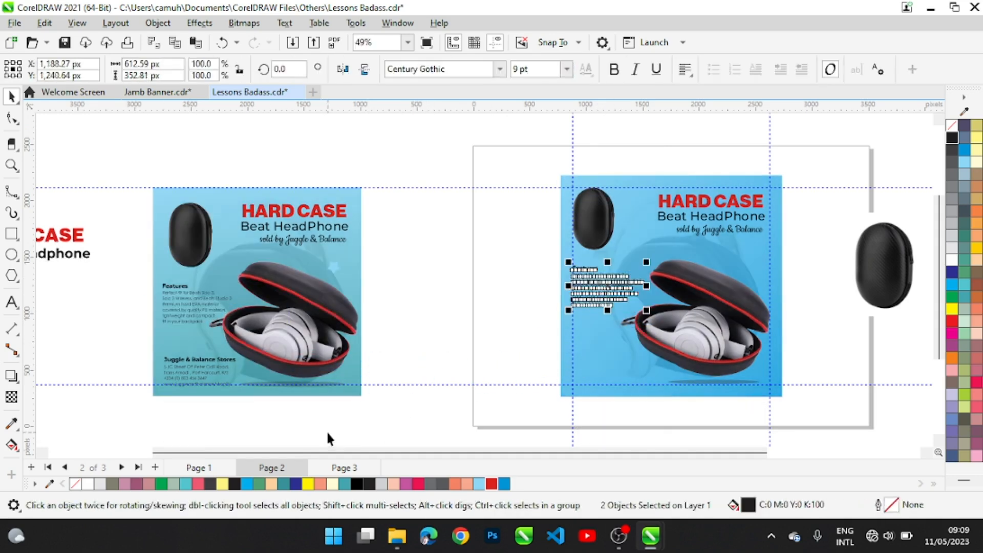
drag(123, 348, 331, 419)
drag(220, 376, 615, 353)
key(z)
drag(541, 159, 803, 424)
key(space)
click(723, 354)
Move the spare black case image beside the blue square up and farther away from the flyer.
key(z)
drag(331, 128, 640, 414)
key(space)
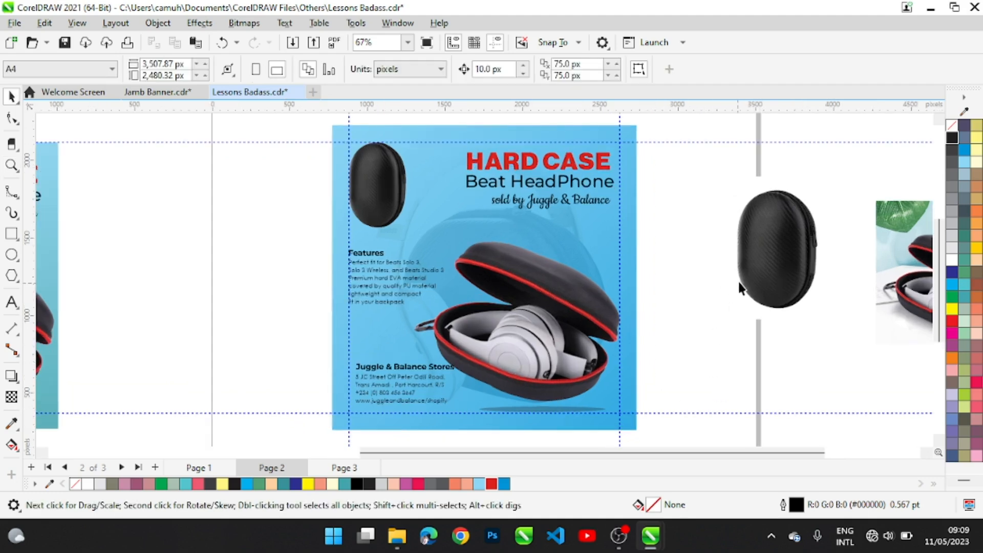
drag(775, 257, 823, 223)
click(692, 293)
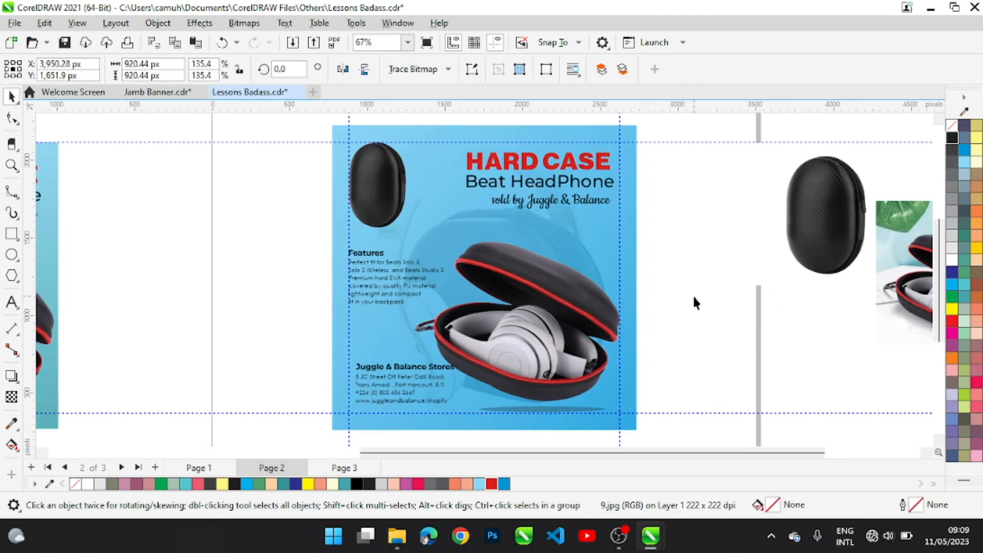
Shift the soft shadow ellipse under the open headphone case about 82 px left, to about X 2,047 px and Y 390 px.
click(562, 308)
drag(746, 395, 418, 391)
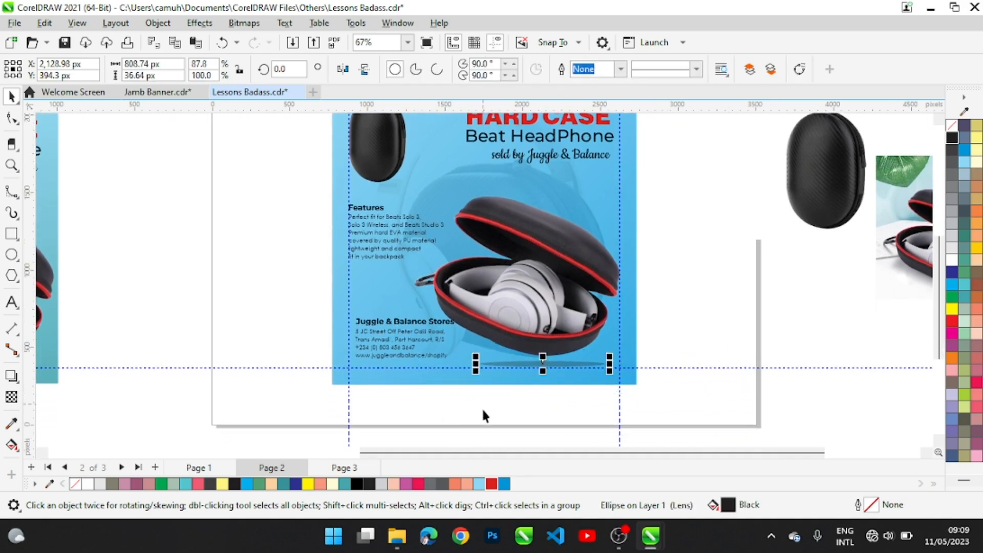
click(433, 408)
click(563, 353)
mouse_move(485, 385)
mouse_down()
mouse_move(478, 370)
mouse_move(470, 379)
mouse_up()
key(Up)
key(Up)
key(Up)
key(Up)
key(Up)
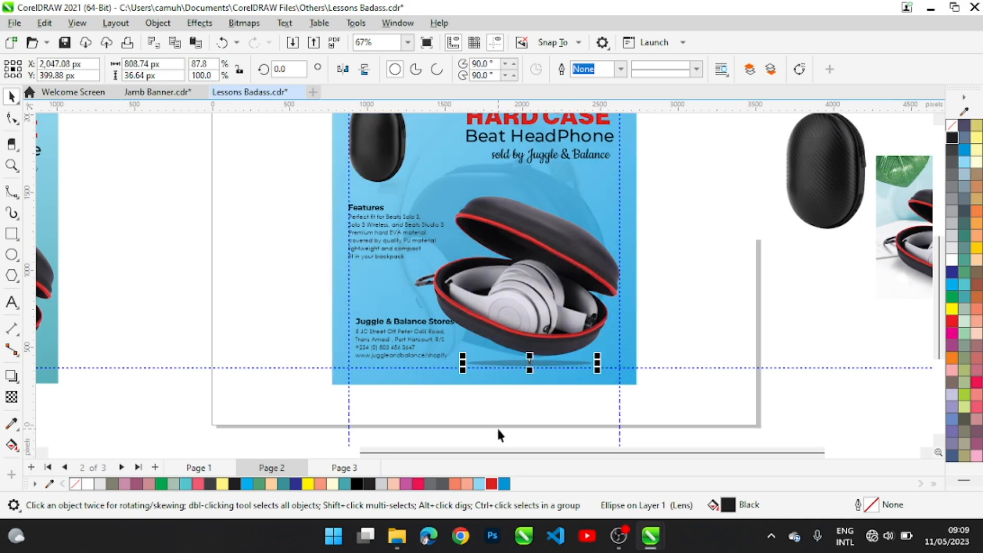
key(z)
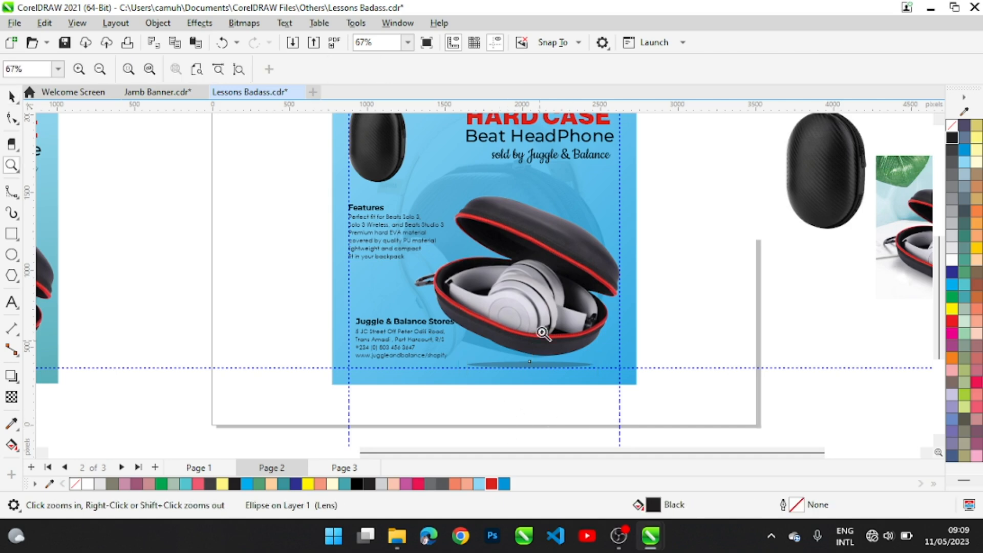
right_click(584, 369)
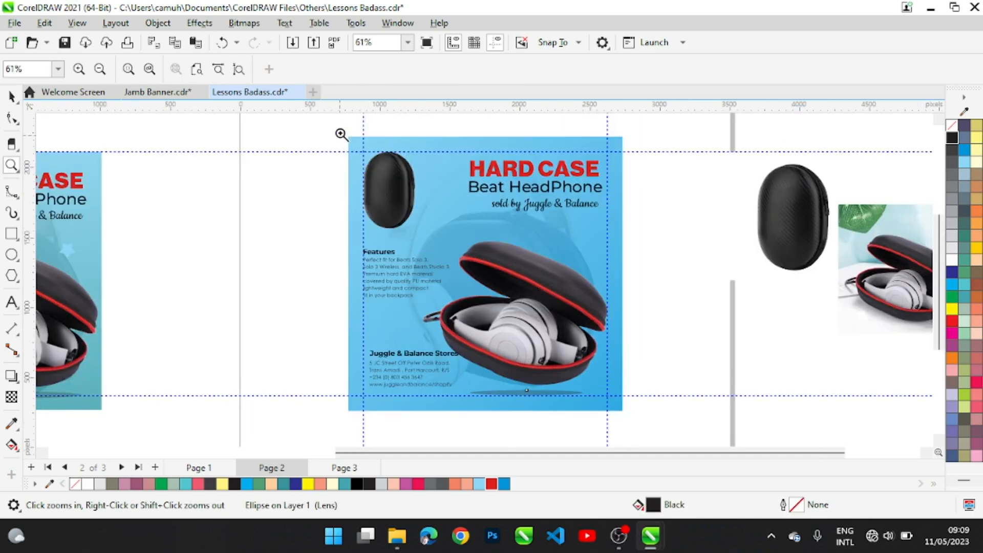
drag(361, 163, 640, 423)
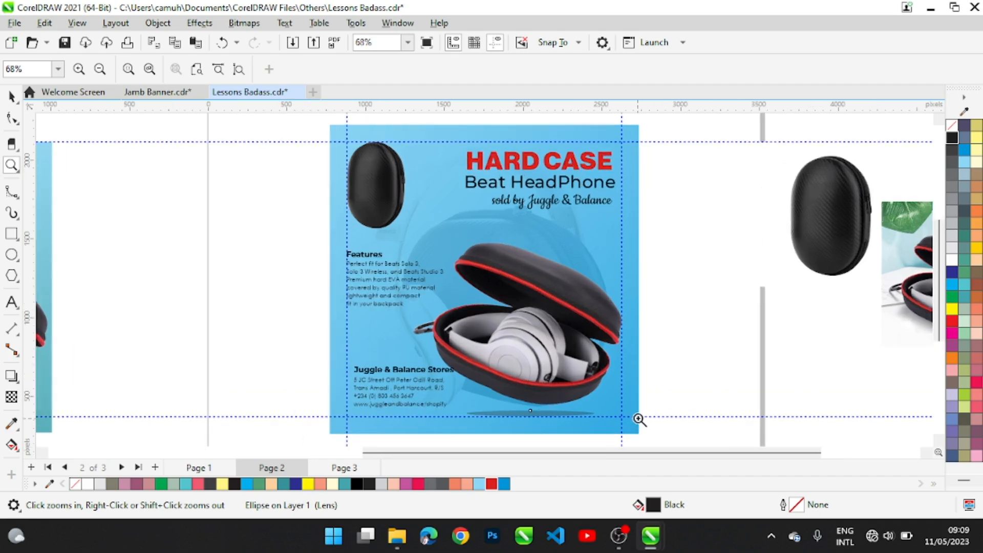
key(space)
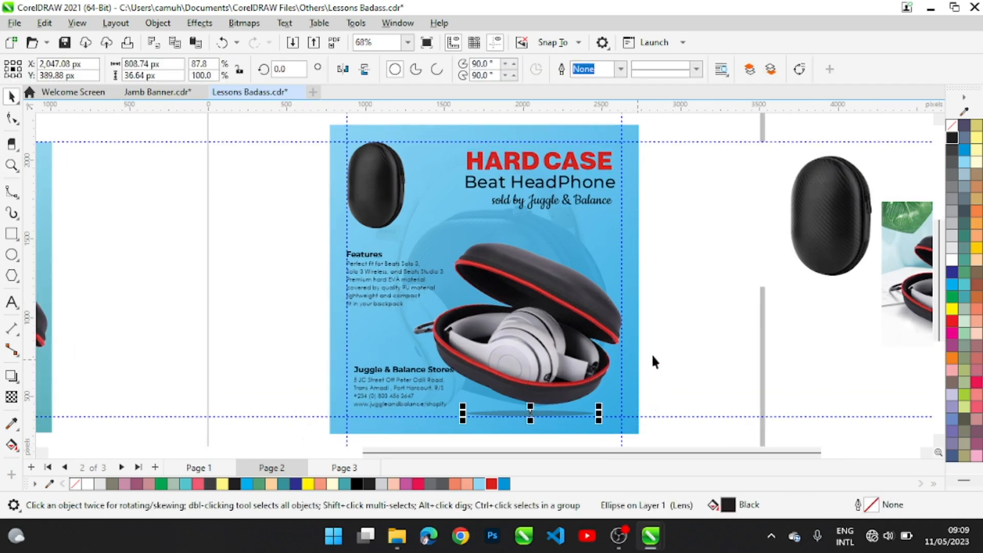
click(673, 274)
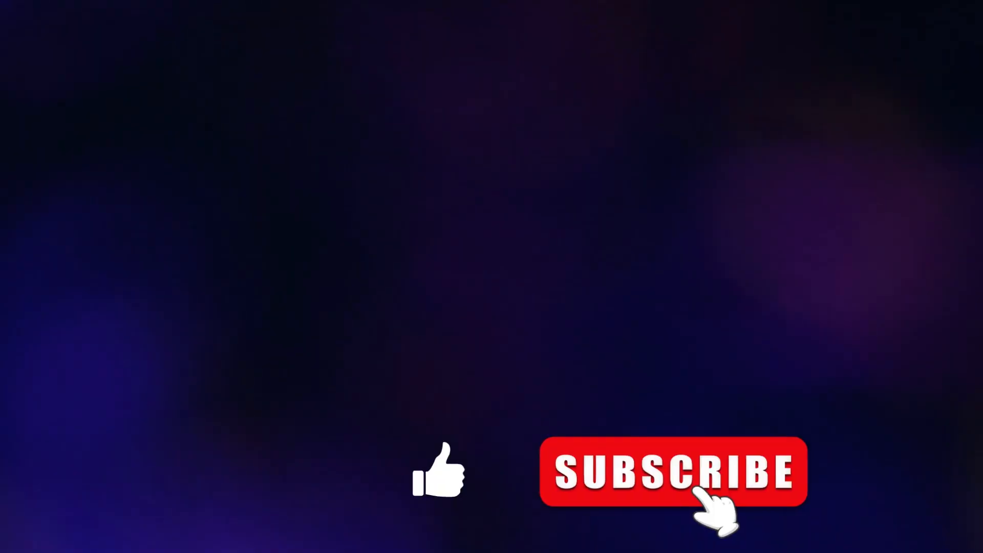